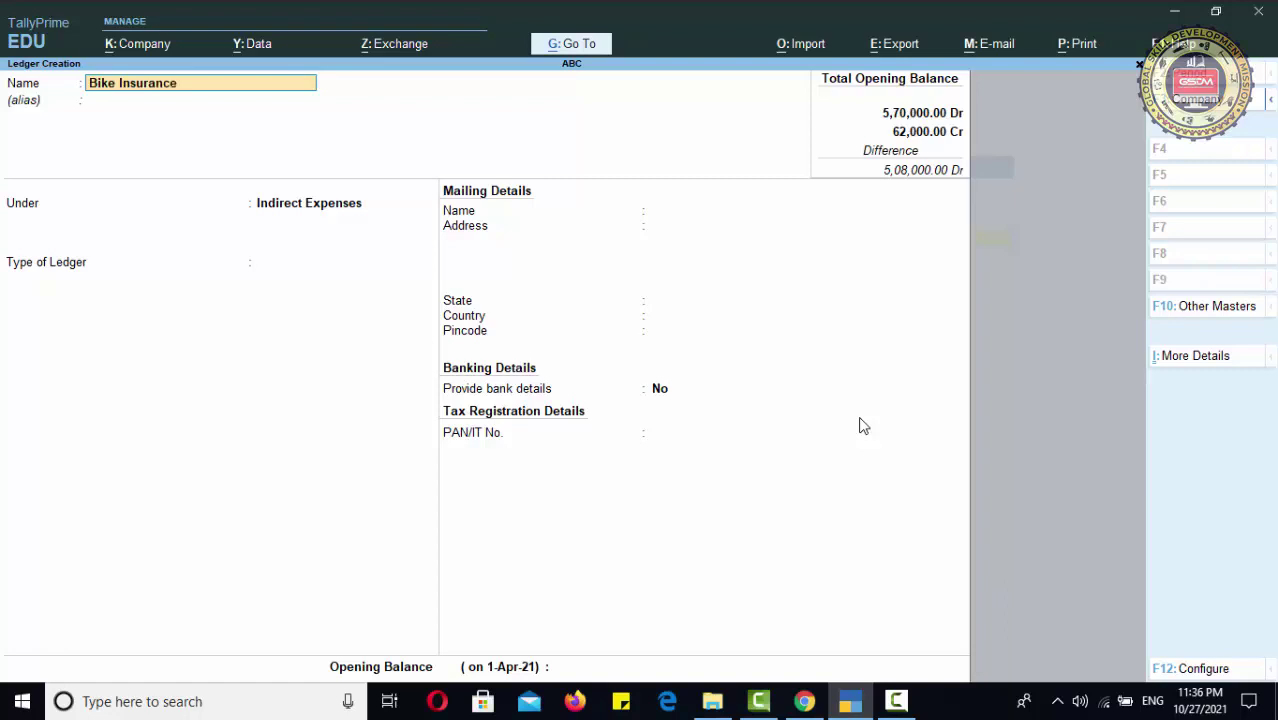
- Save the Bike Insurance ledger under Indirect Expenses with type Not Applicable and no bank details, and return to the Gateway of Tally
{"action": "key", "text": "Return"}
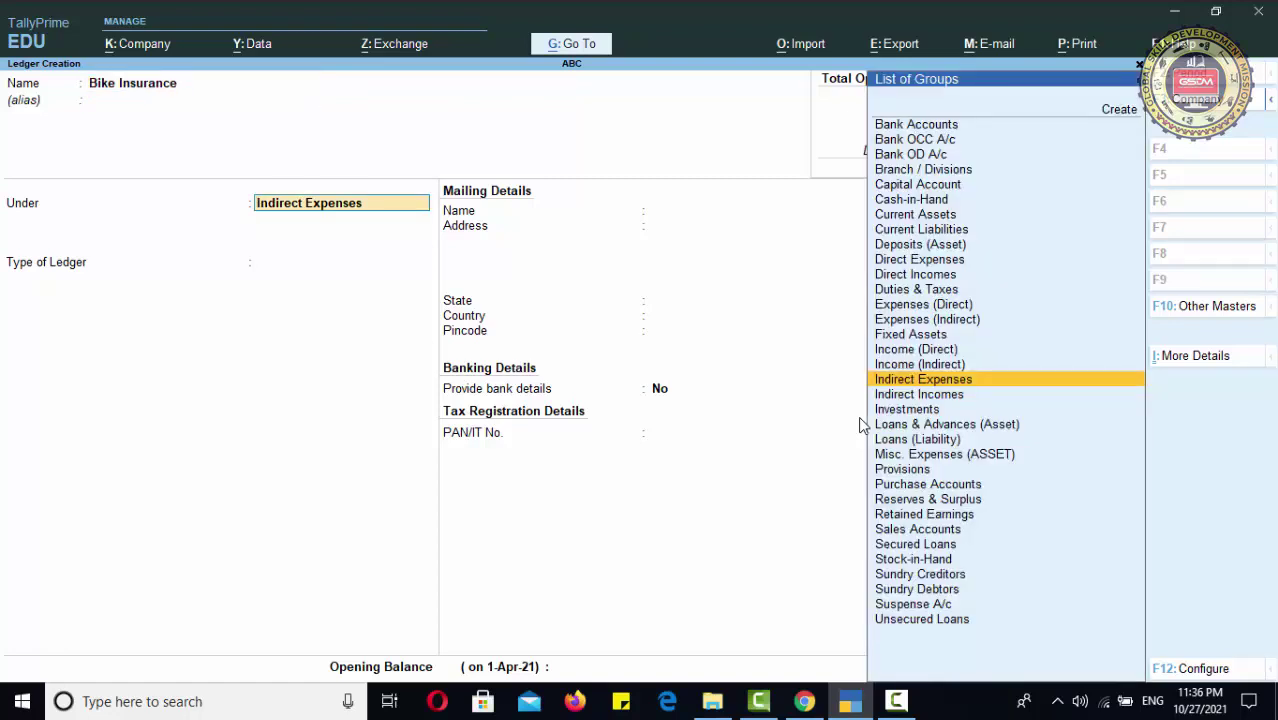
{"action": "key", "text": "Return"}
{"action": "key", "text": "Return"}
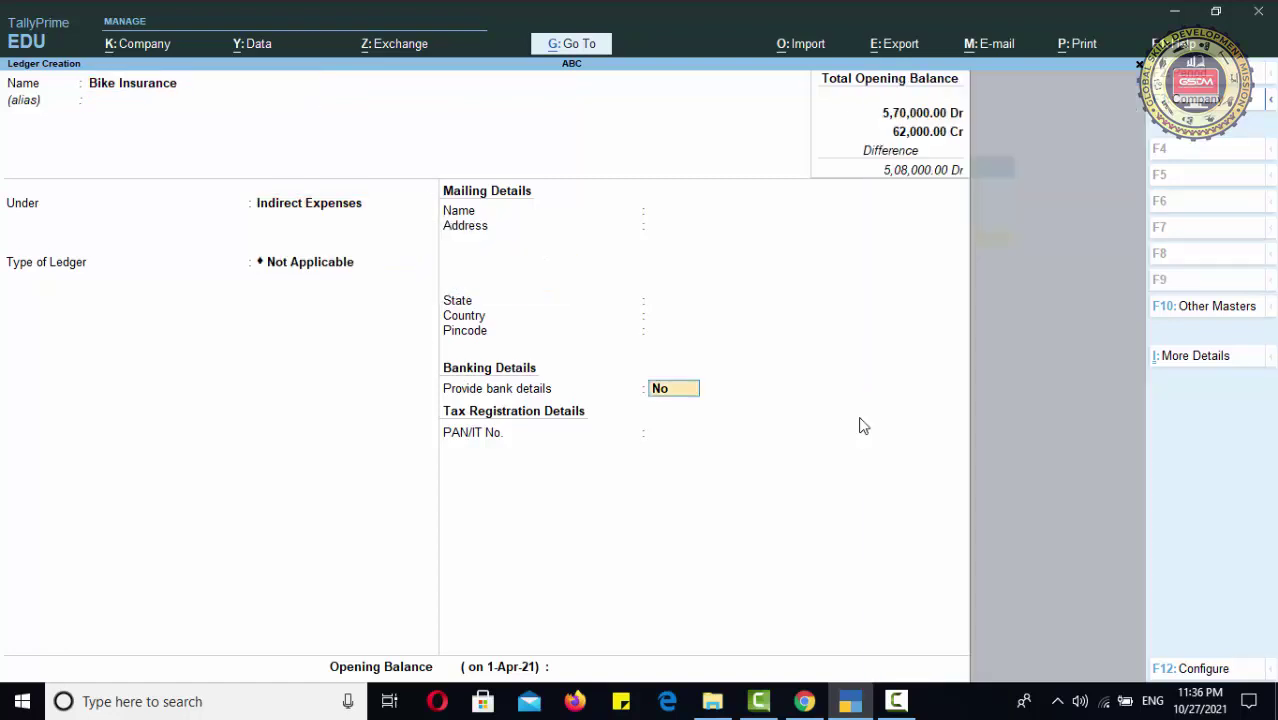
{"action": "key", "text": "Return"}
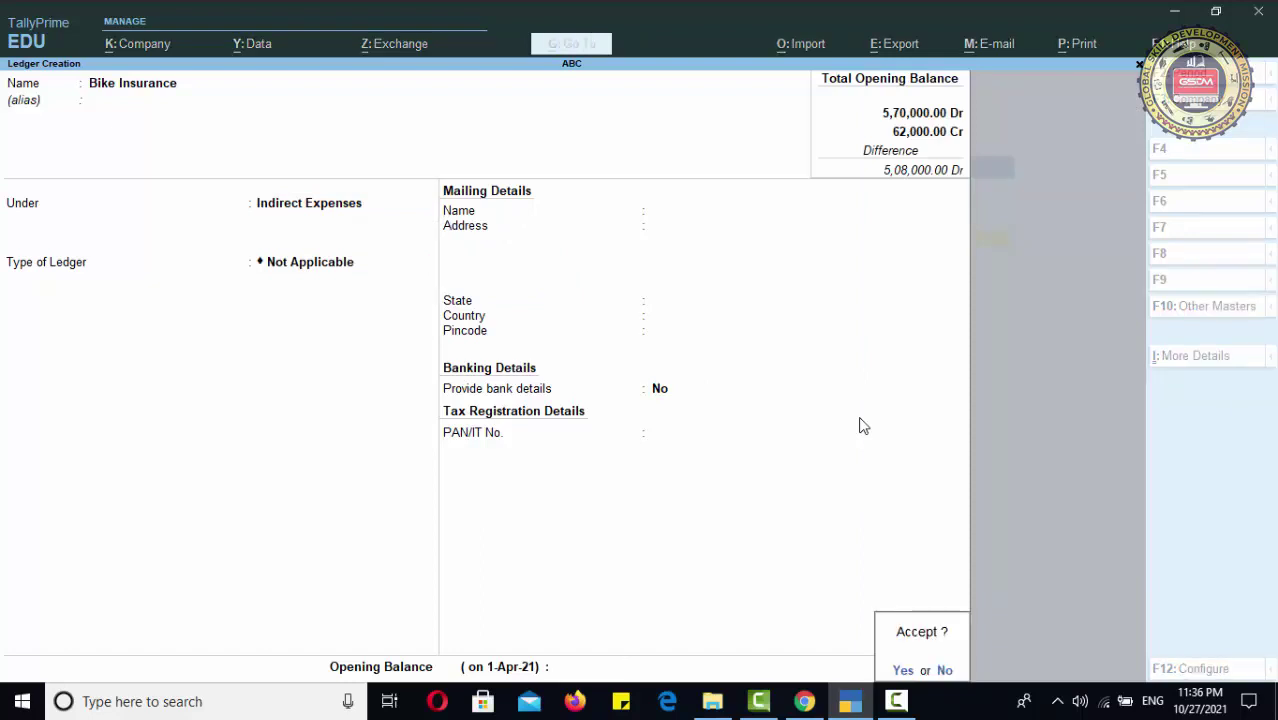
{"action": "key", "text": "Return"}
{"action": "key", "text": "Escape"}
{"action": "key", "text": "Return"}
{"action": "key", "text": "Escape"}
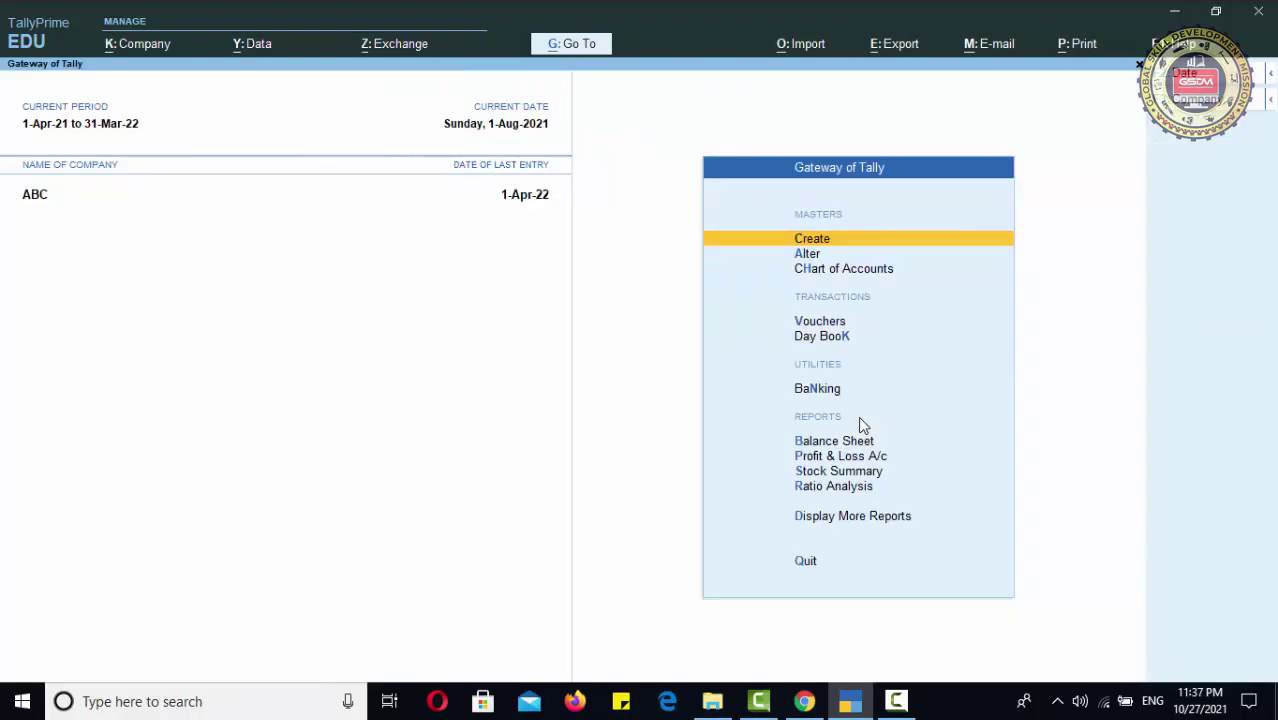
- Start a payment voucher with IDBI BANK as the paying account
{"action": "key", "text": "Down"}
{"action": "key", "text": "Down"}
{"action": "key", "text": "Down"}
{"action": "key", "text": "Down"}
{"action": "key", "text": "Up"}
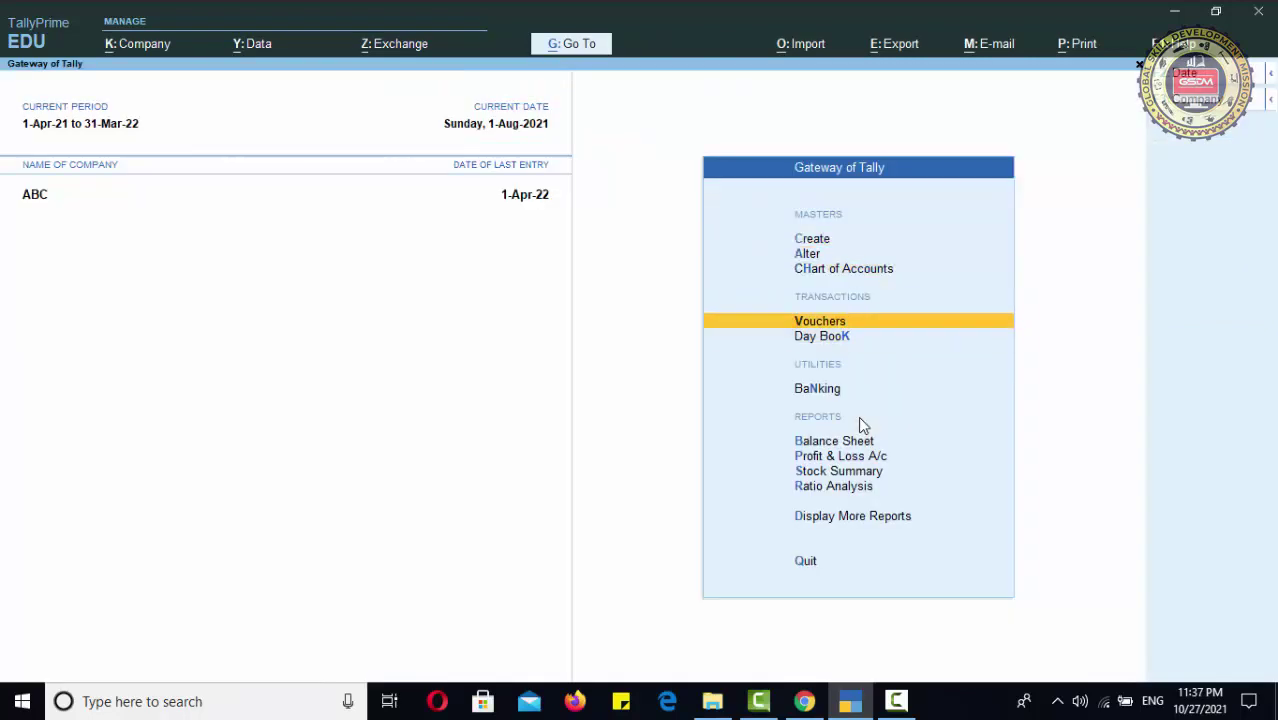
{"action": "key", "text": "Return"}
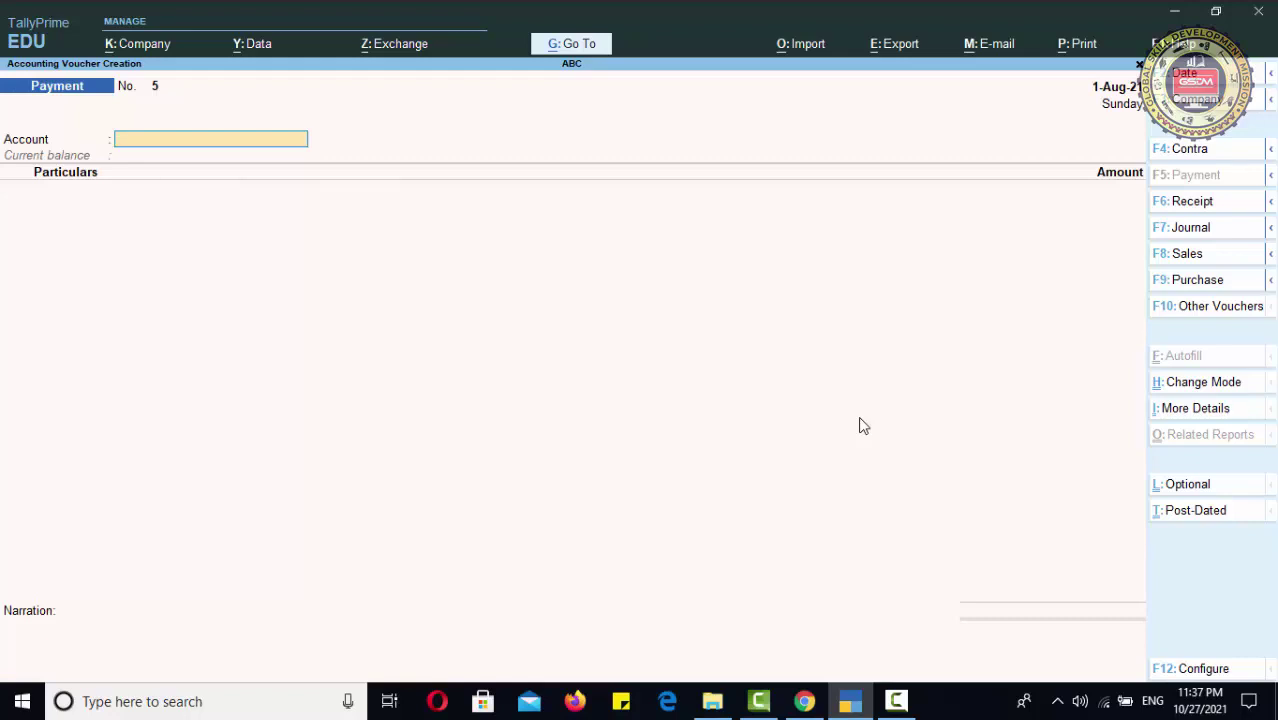
{"action": "type", "text": "ld"}
{"action": "key", "text": "Escape"}
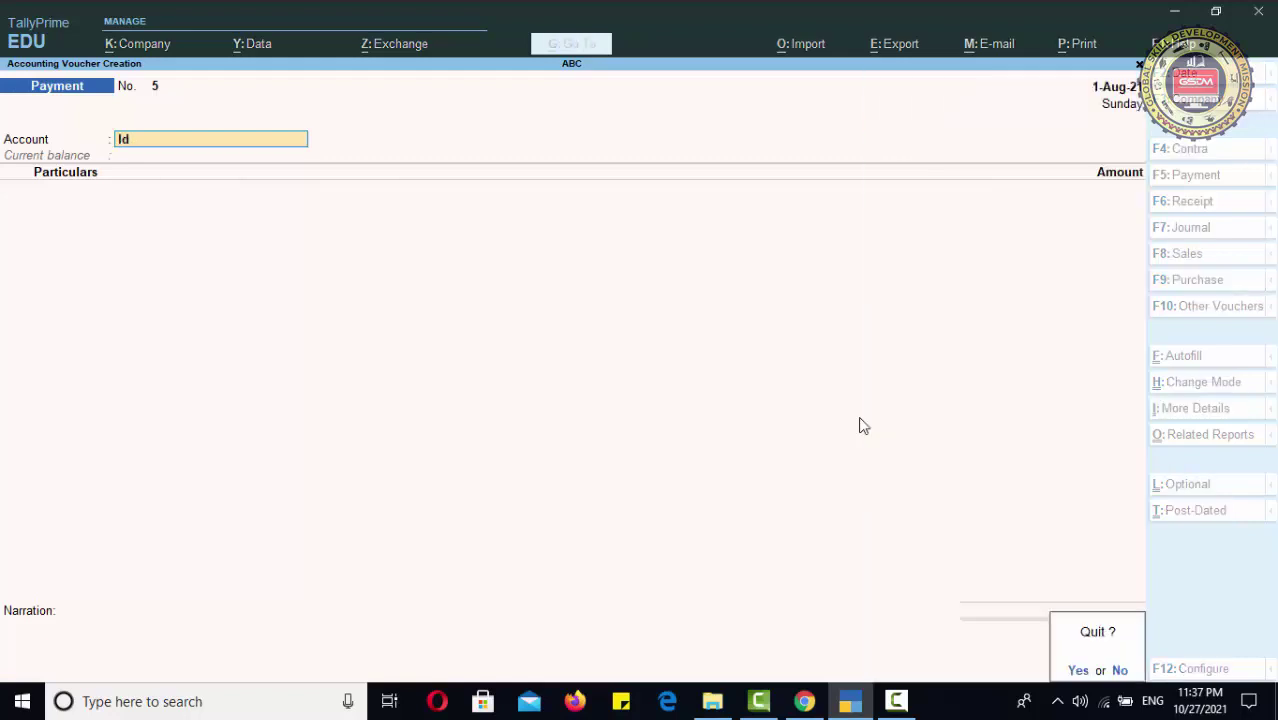
{"action": "key", "text": "n"}
{"action": "key", "text": "Return"}
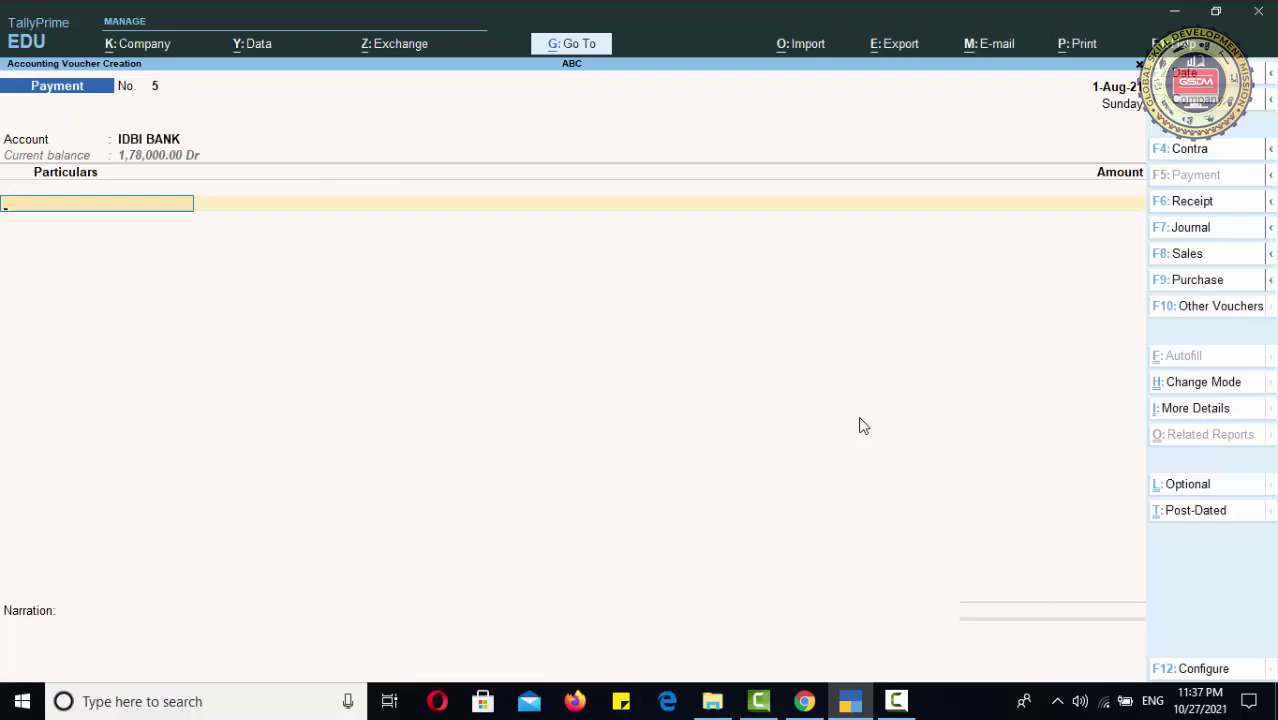
- Enter Bike Insurance for 1,200 in the payment voucher without a narration, save it and leave voucher entry
{"action": "type", "text": "Bik"}
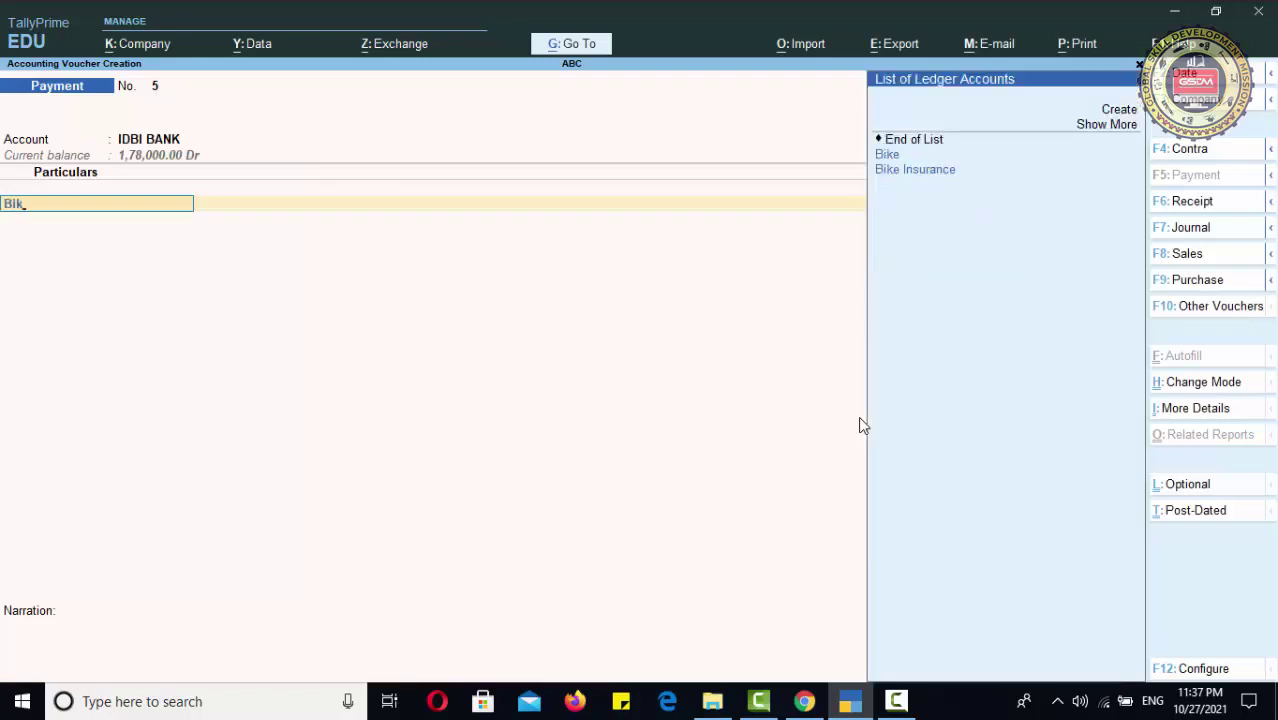
{"action": "key", "text": "Down"}
{"action": "key", "text": "Return"}
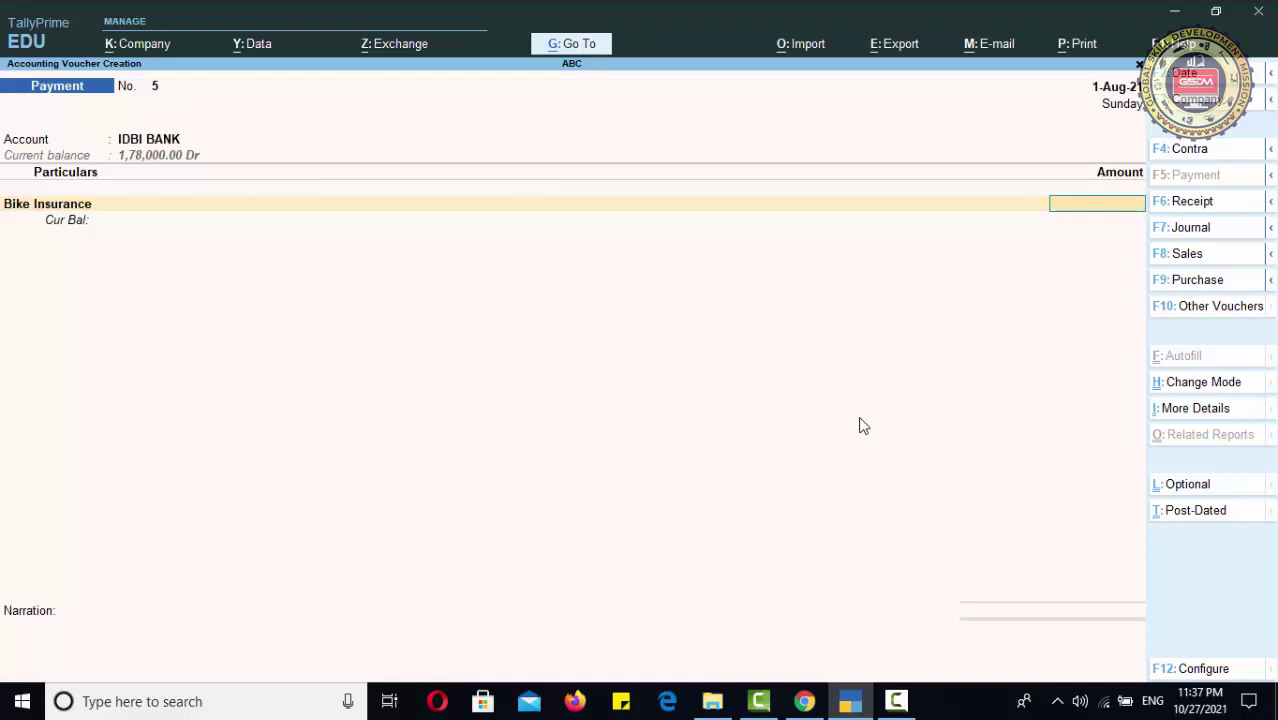
{"action": "type", "text": "1200"}
{"action": "key", "text": "Return"}
{"action": "key", "text": "Return"}
{"action": "key", "text": "Return"}
{"action": "key", "text": "Return"}
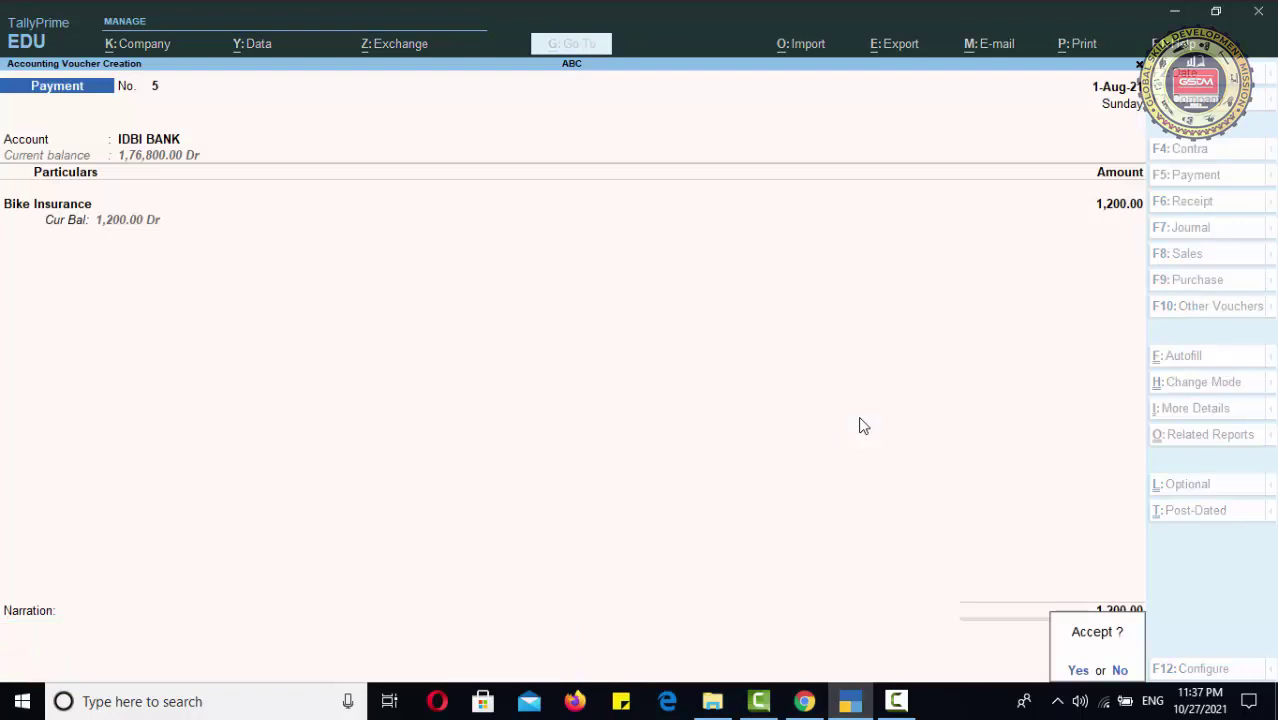
{"action": "key", "text": "y"}
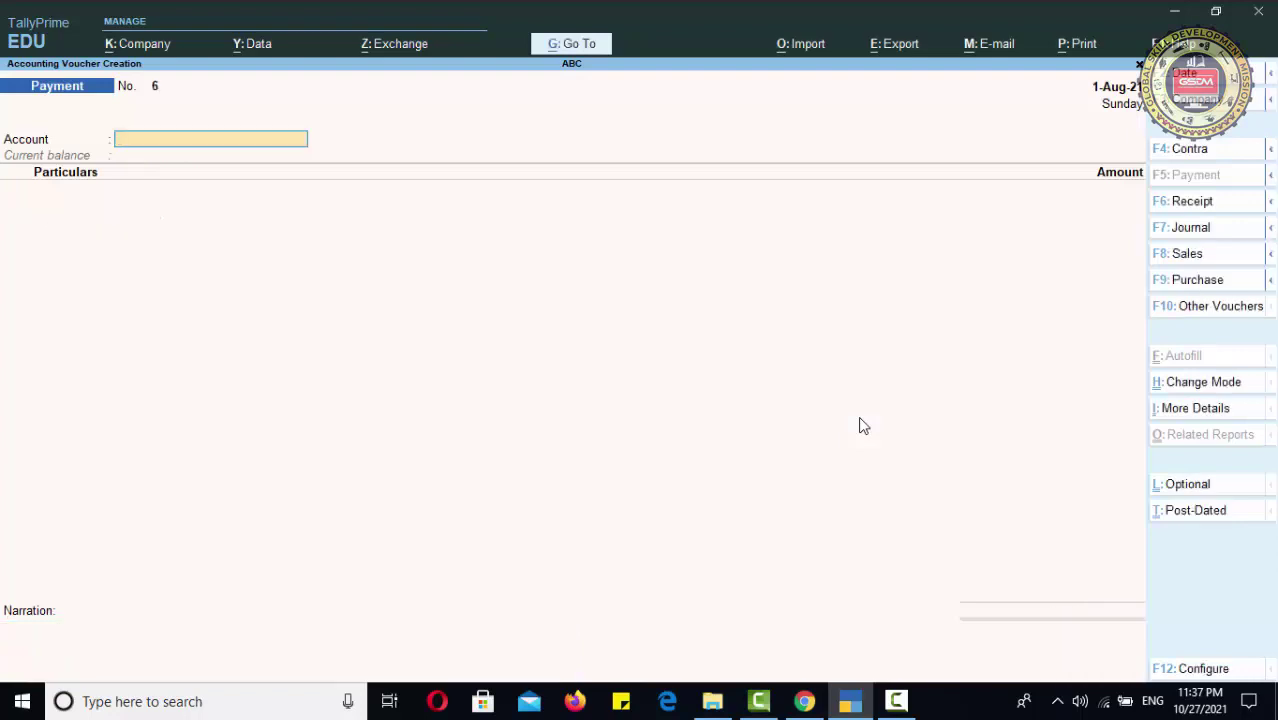
{"action": "key", "text": "Escape"}
{"action": "key", "text": "y"}
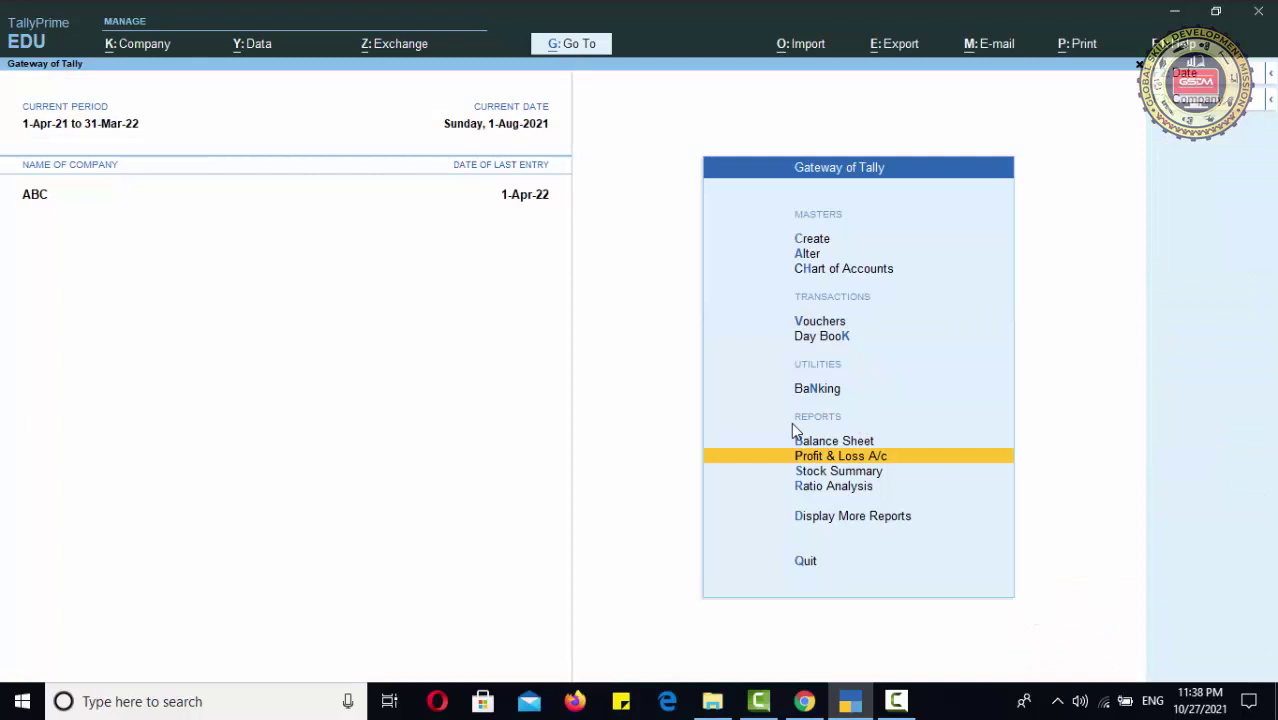
- Examine the Bike Insurance ledger within Indirect Expenses of the Profit & Loss A/c and return to the Gateway of Tally
{"action": "key", "text": "Return"}
{"action": "key", "text": "Down"}
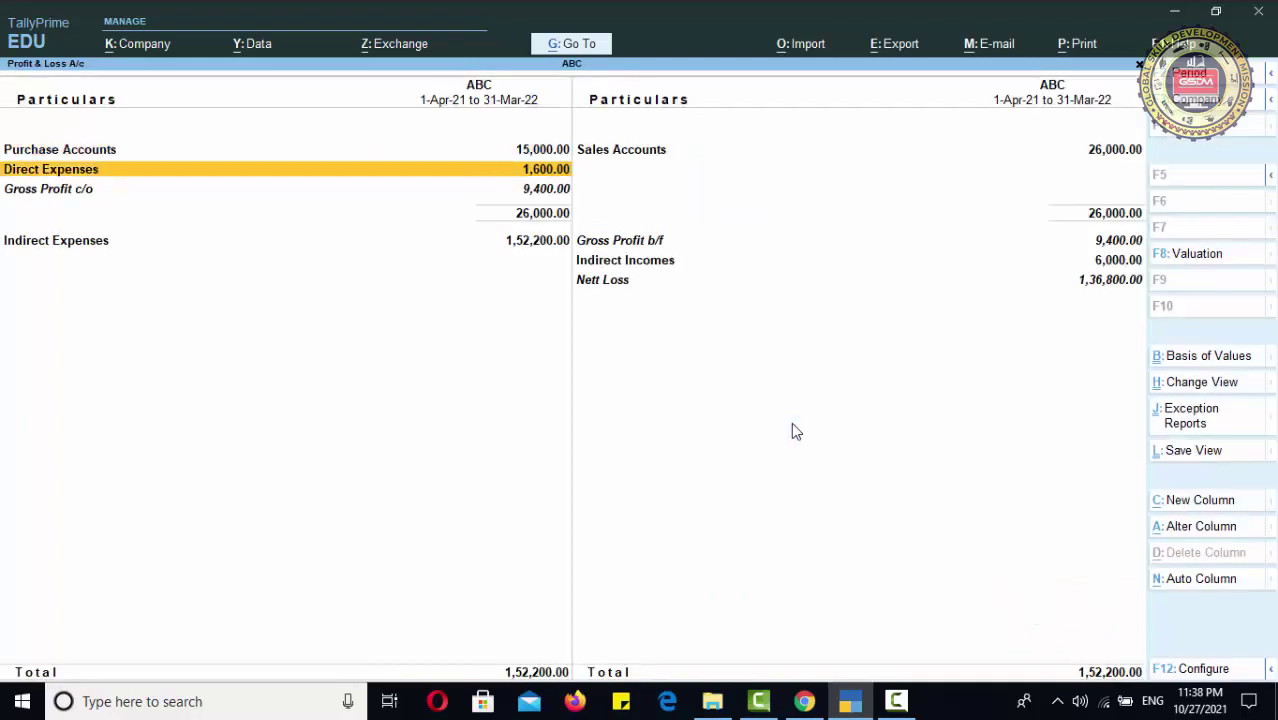
{"action": "key", "text": "Down"}
{"action": "key", "text": "Return"}
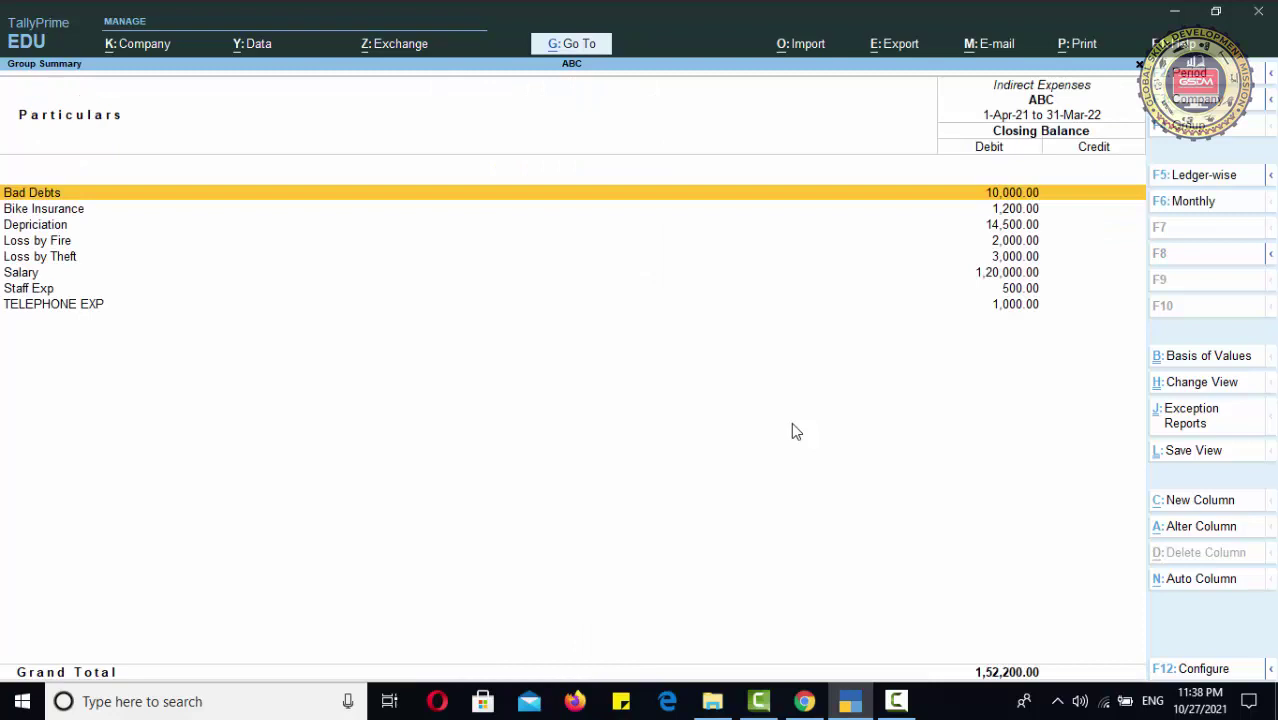
{"action": "key", "text": "Down"}
{"action": "key", "text": "Return"}
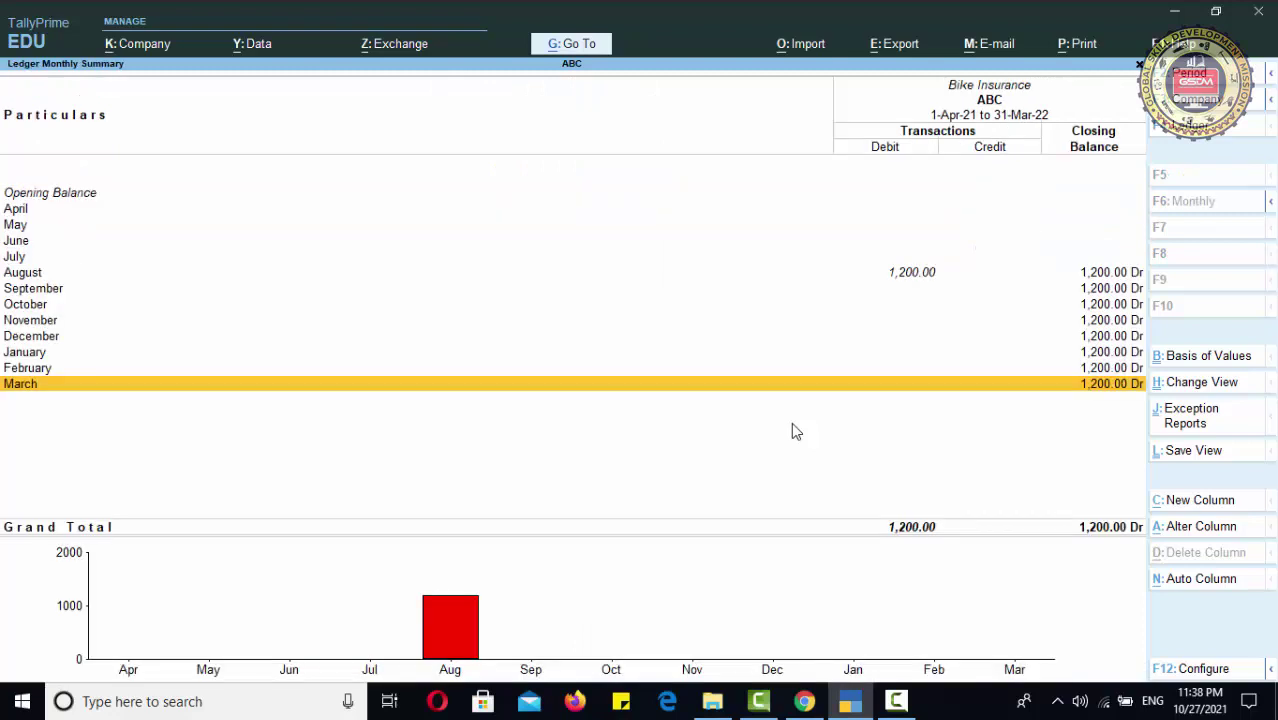
{"action": "key", "text": "Return"}
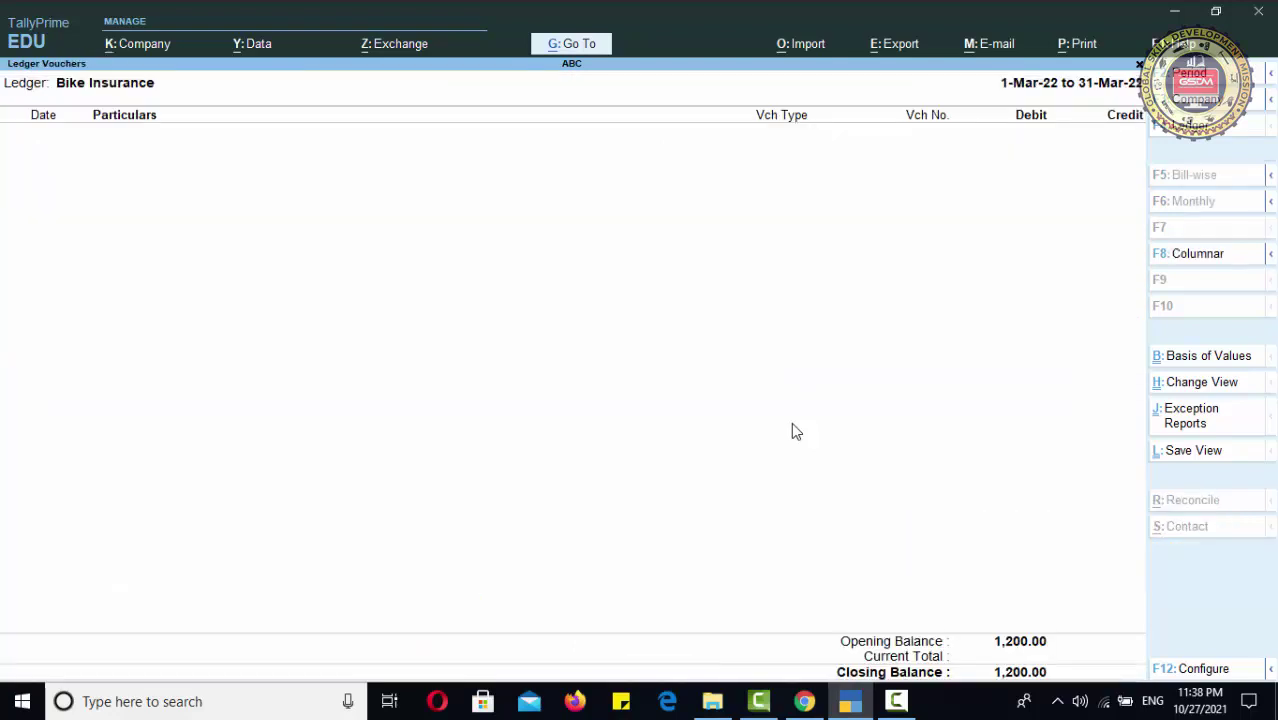
{"action": "key", "text": "Escape"}
{"action": "key", "text": "Escape"}
{"action": "key", "text": "Escape"}
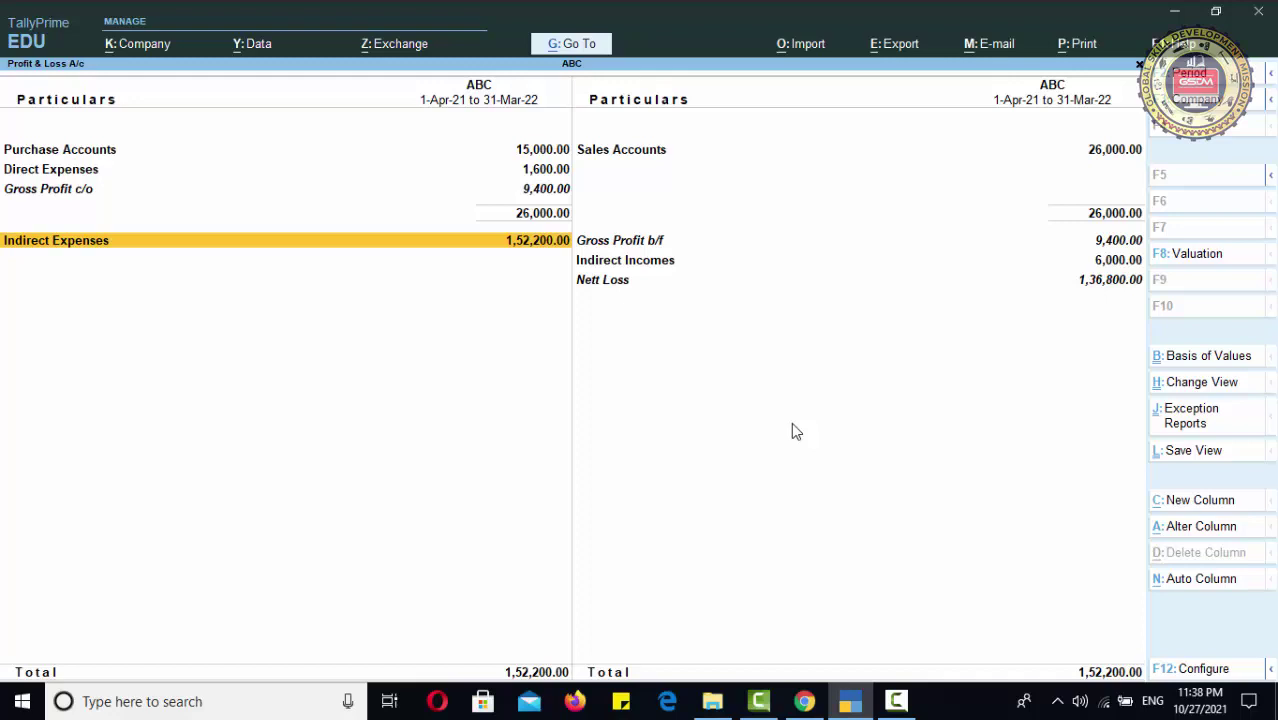
{"action": "key", "text": "Escape"}
{"action": "key", "text": "Escape"}
{"action": "key", "text": "Escape"}
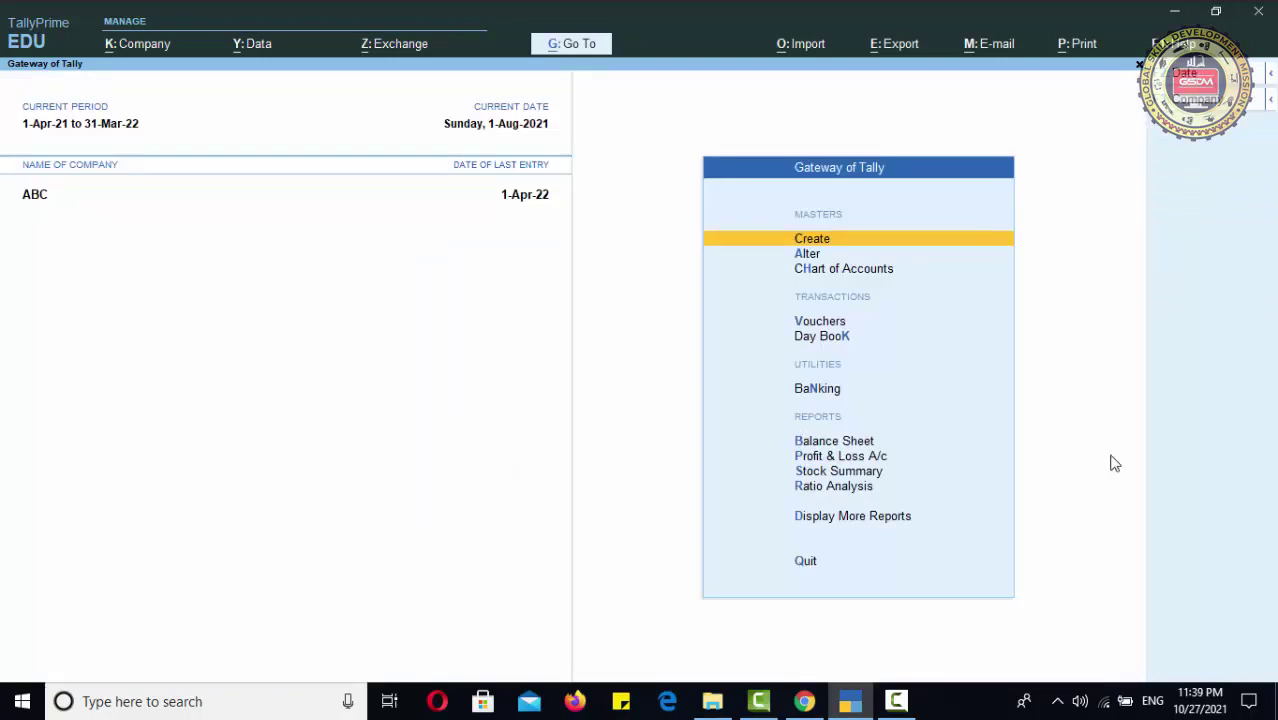
- Start a new ledger named Prepaid Insurance Account and place it under Current Assets
{"action": "key", "text": "Return"}
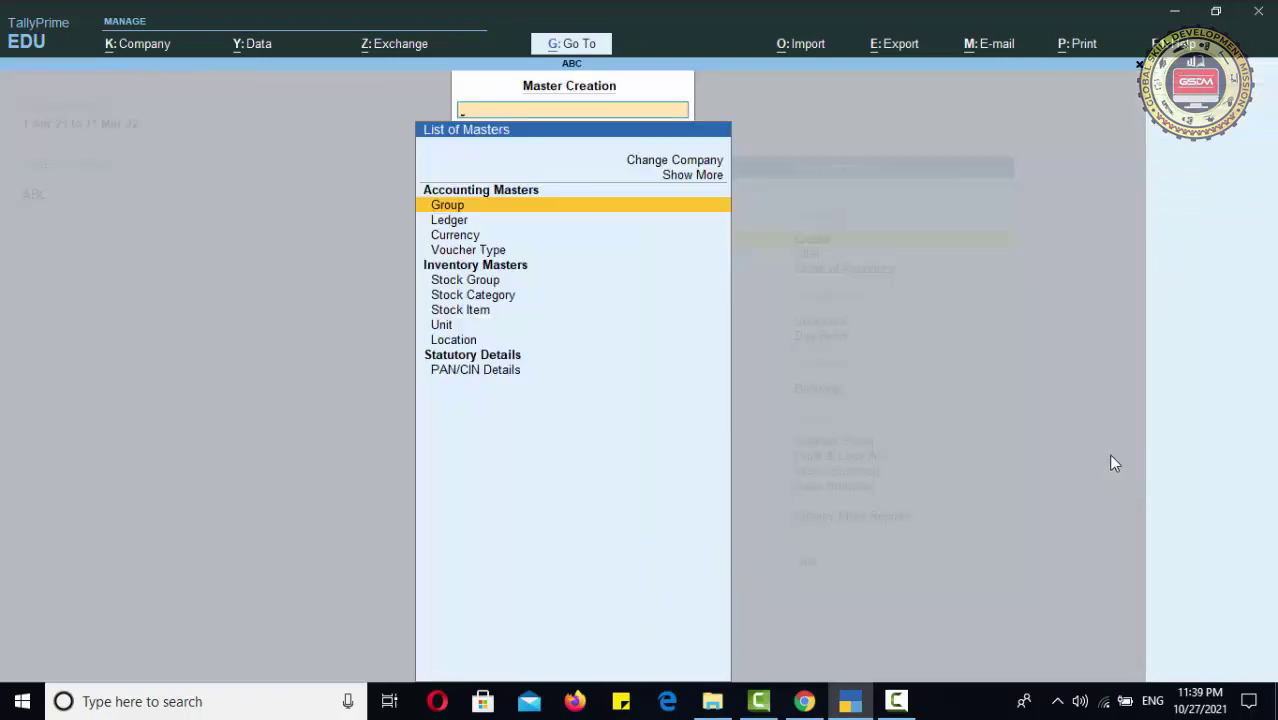
{"action": "key", "text": "Down"}
{"action": "key", "text": "Return"}
{"action": "type", "text": "Prepa"}
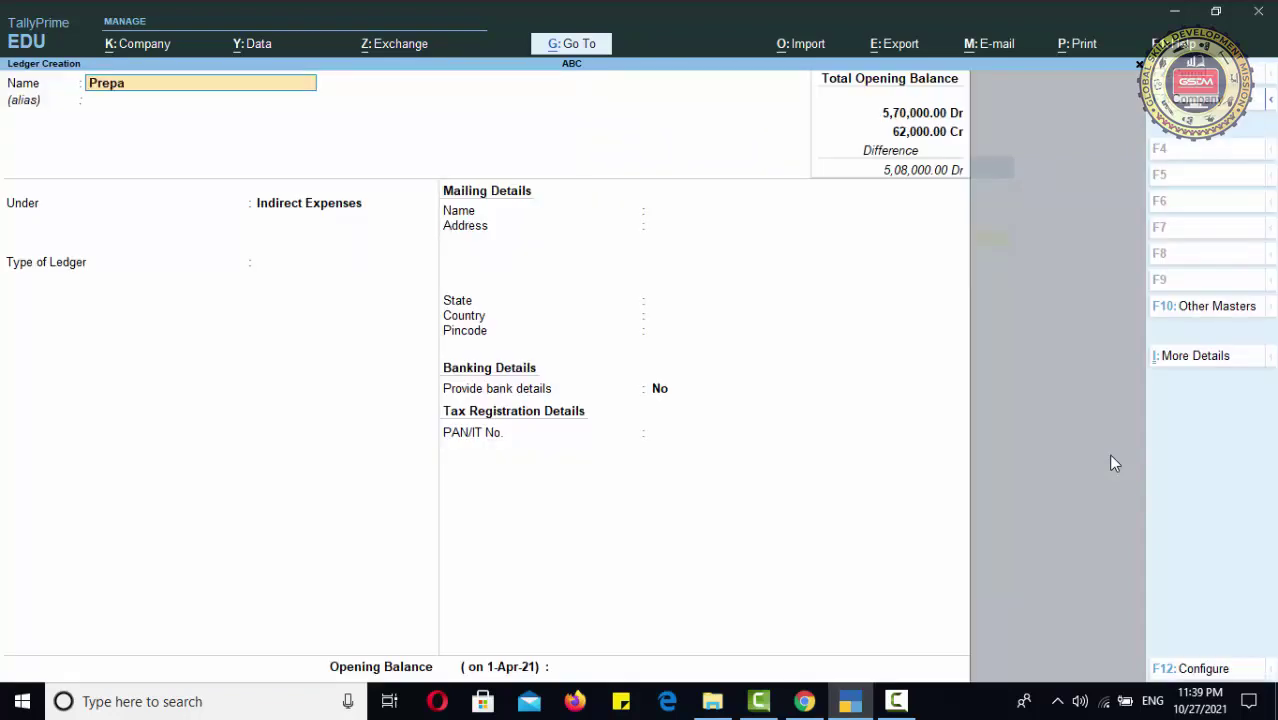
{"action": "type", "text": "id insurance account"}
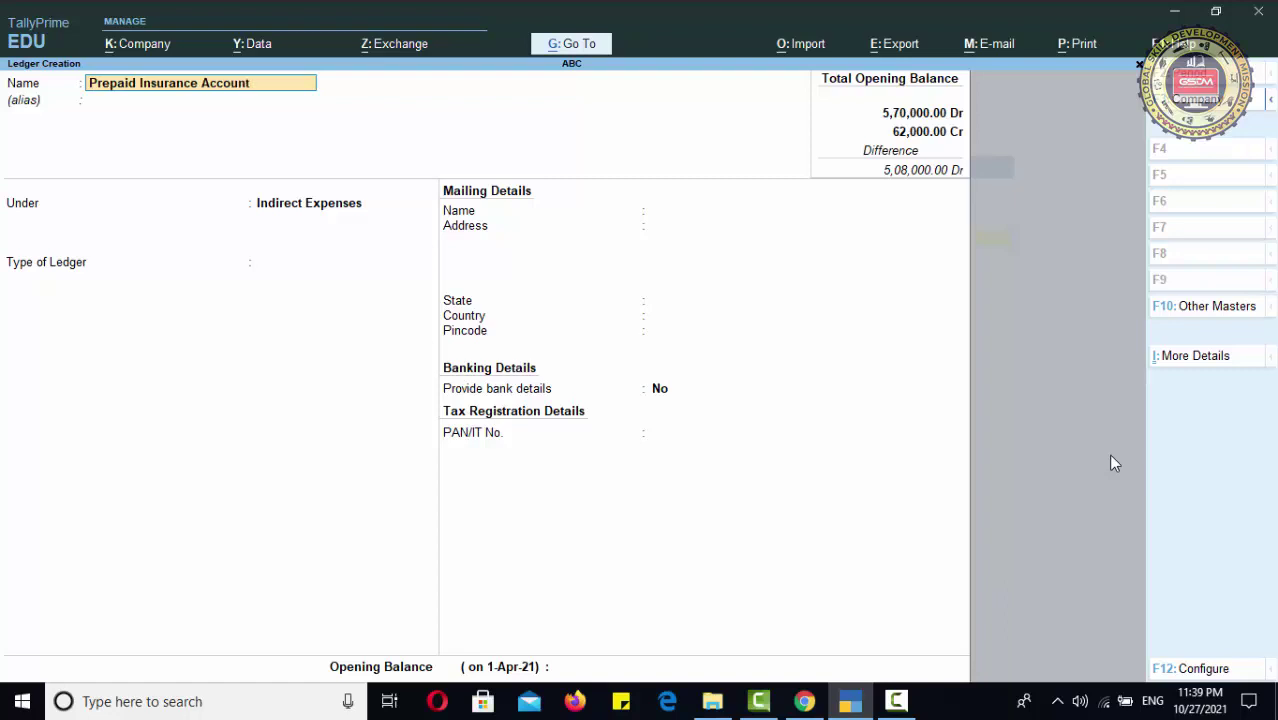
{"action": "key", "text": "Return"}
{"action": "key", "text": "Return"}
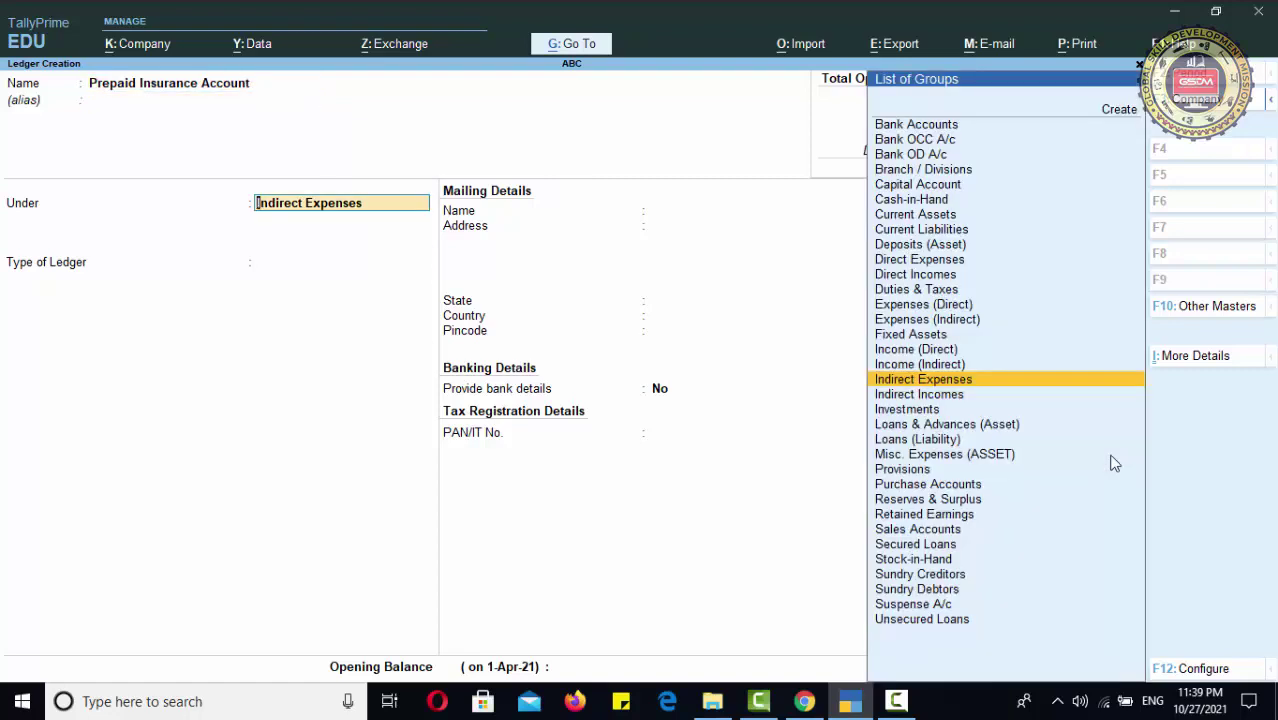
{"action": "type", "text": "Cu"}
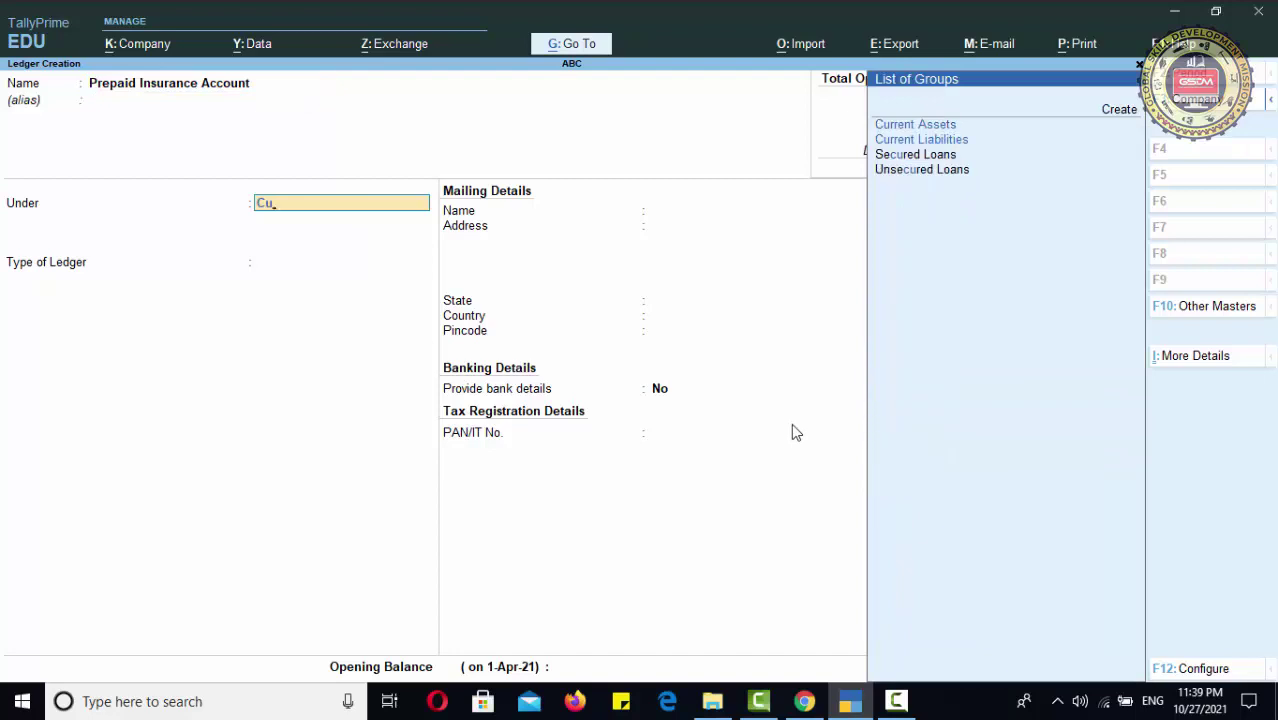
{"action": "key", "text": "Return"}
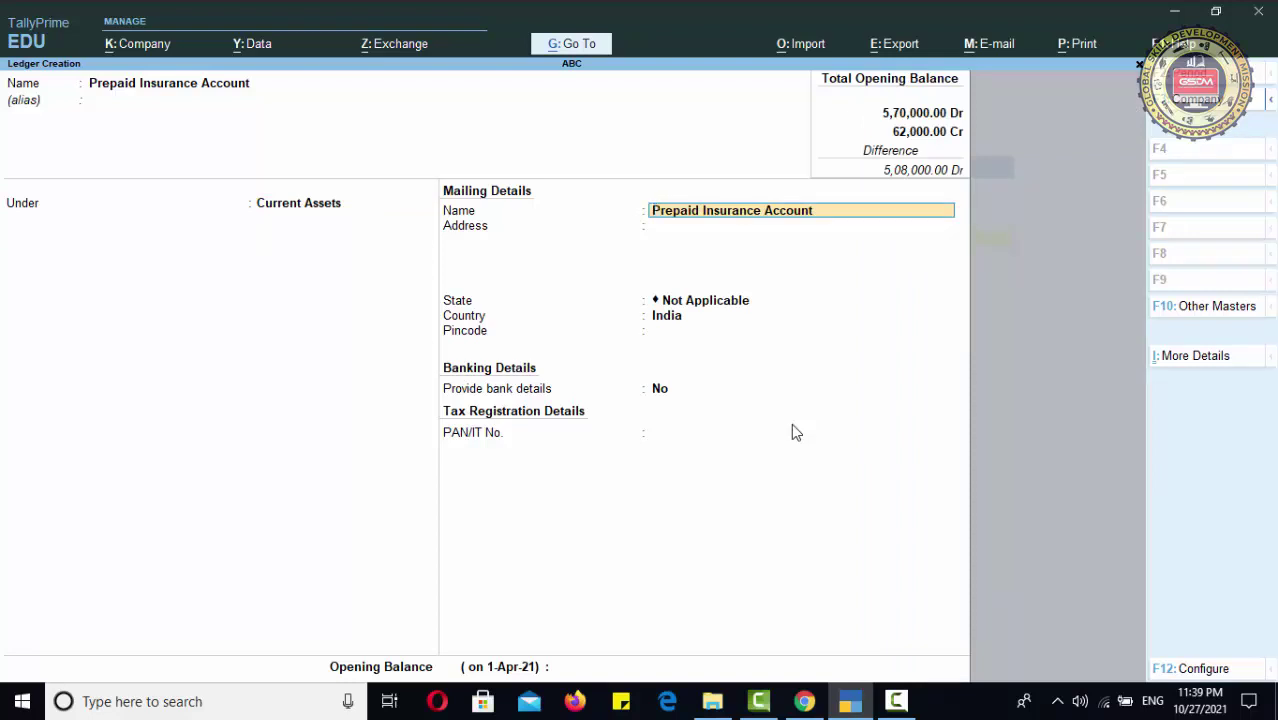
- Keep the default mailing, banking and tax details of the Prepaid Insurance Account ledger, save it and return to the Gateway of Tally
{"action": "key", "text": "Return"}
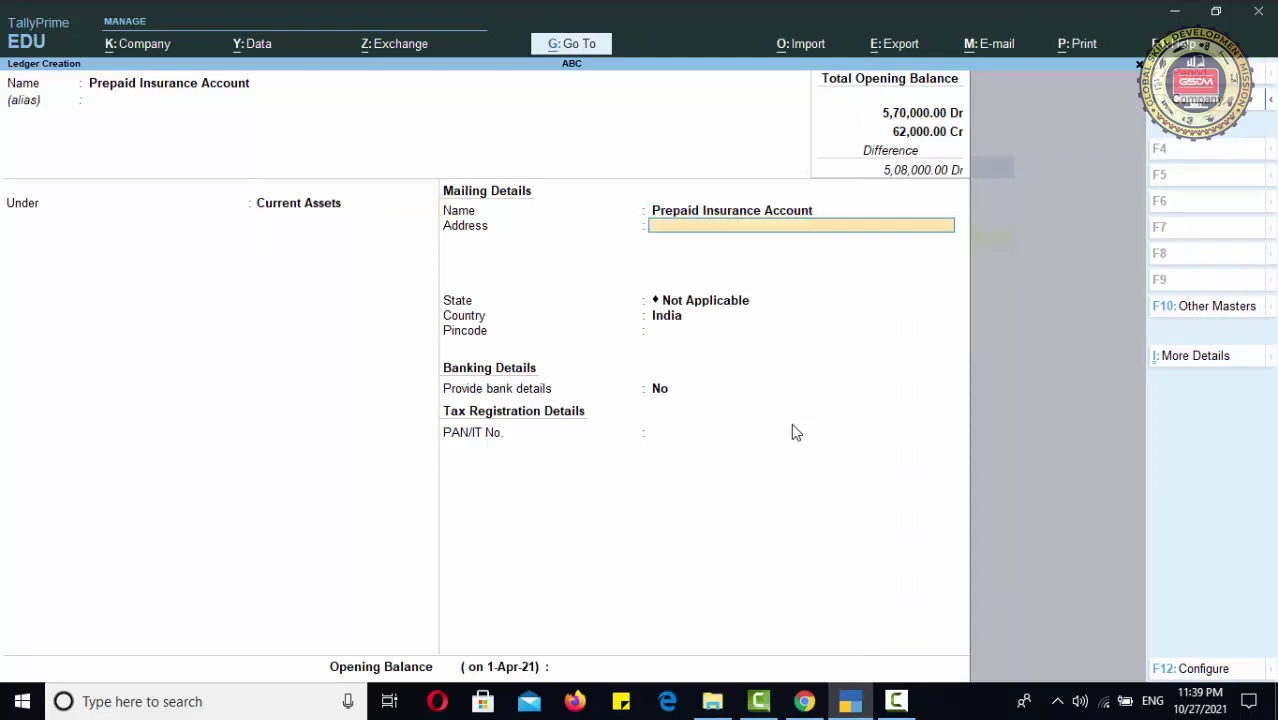
{"action": "key", "text": "Return"}
{"action": "key", "text": "Return"}
{"action": "key", "text": "Return"}
{"action": "key", "text": "Return"}
{"action": "key", "text": "Return"}
{"action": "key", "text": "Return"}
{"action": "key", "text": "Return"}
{"action": "key", "text": "Return"}
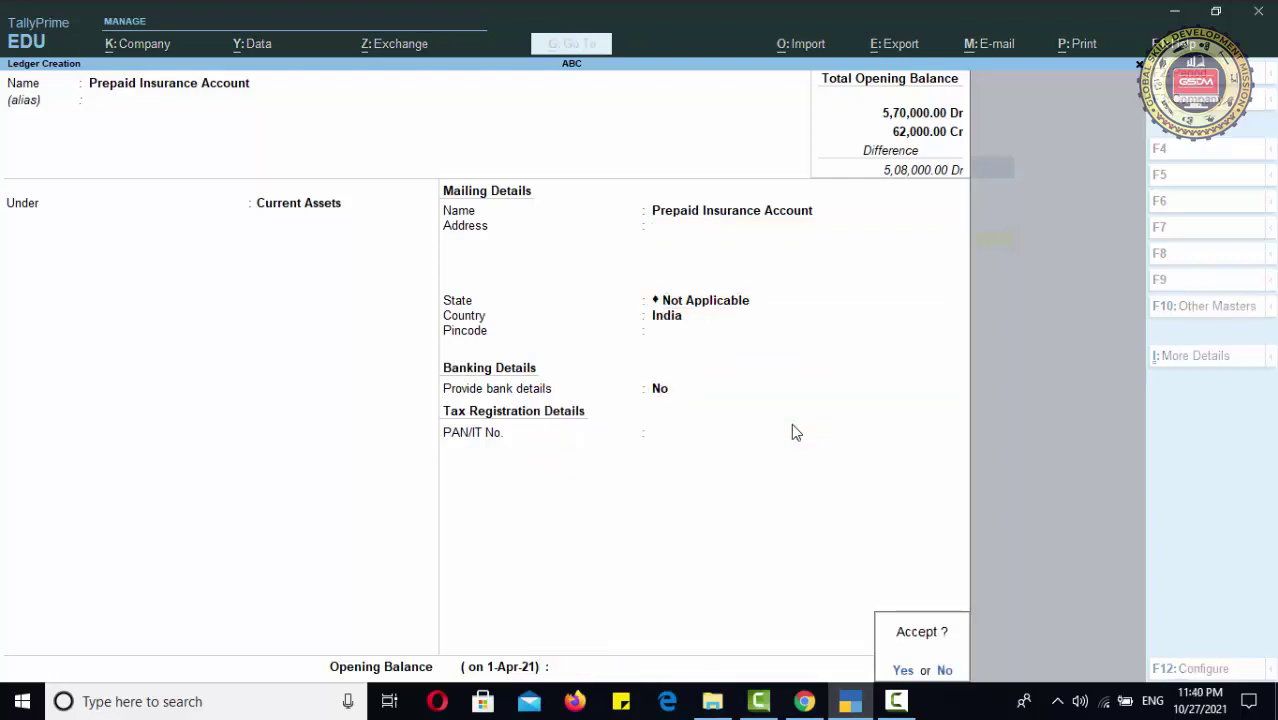
{"action": "key", "text": "Escape"}
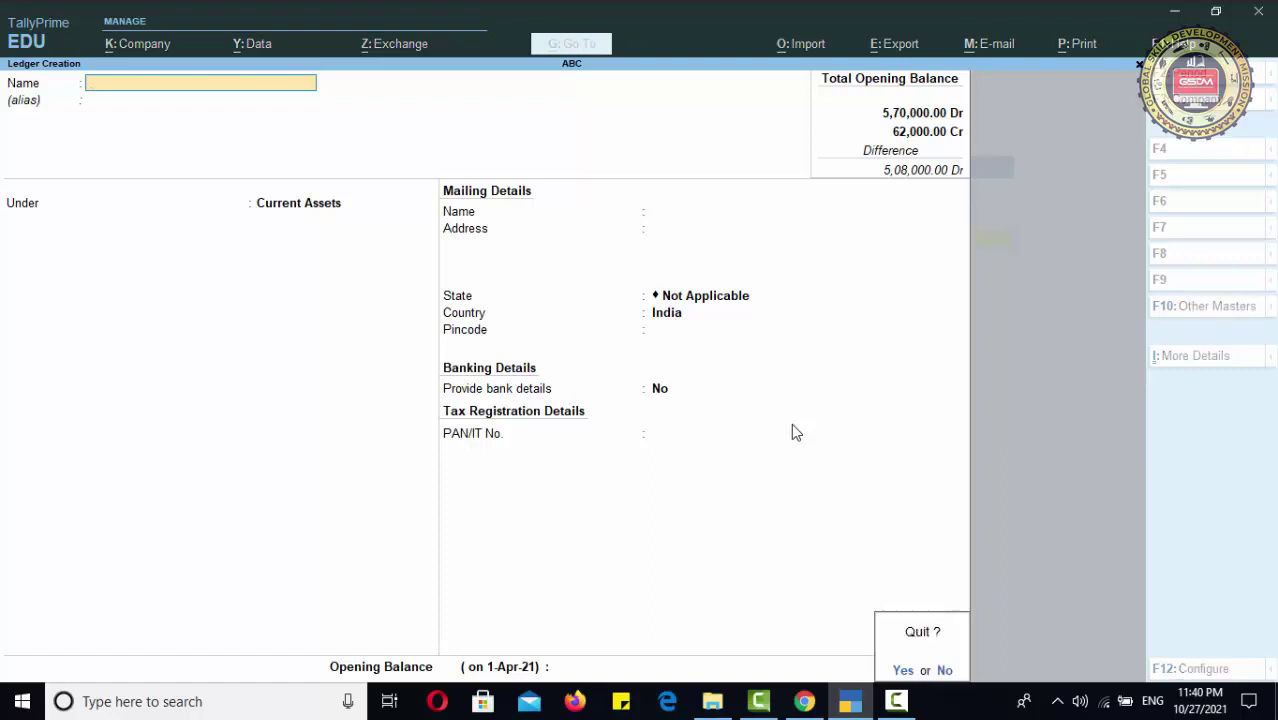
{"action": "key", "text": "y"}
{"action": "key", "text": "Escape"}
- Start a journal voucher and debit Prepaid Insurance Account with 400
{"action": "key", "text": "Down"}
{"action": "key", "text": "Down"}
{"action": "key", "text": "Down"}
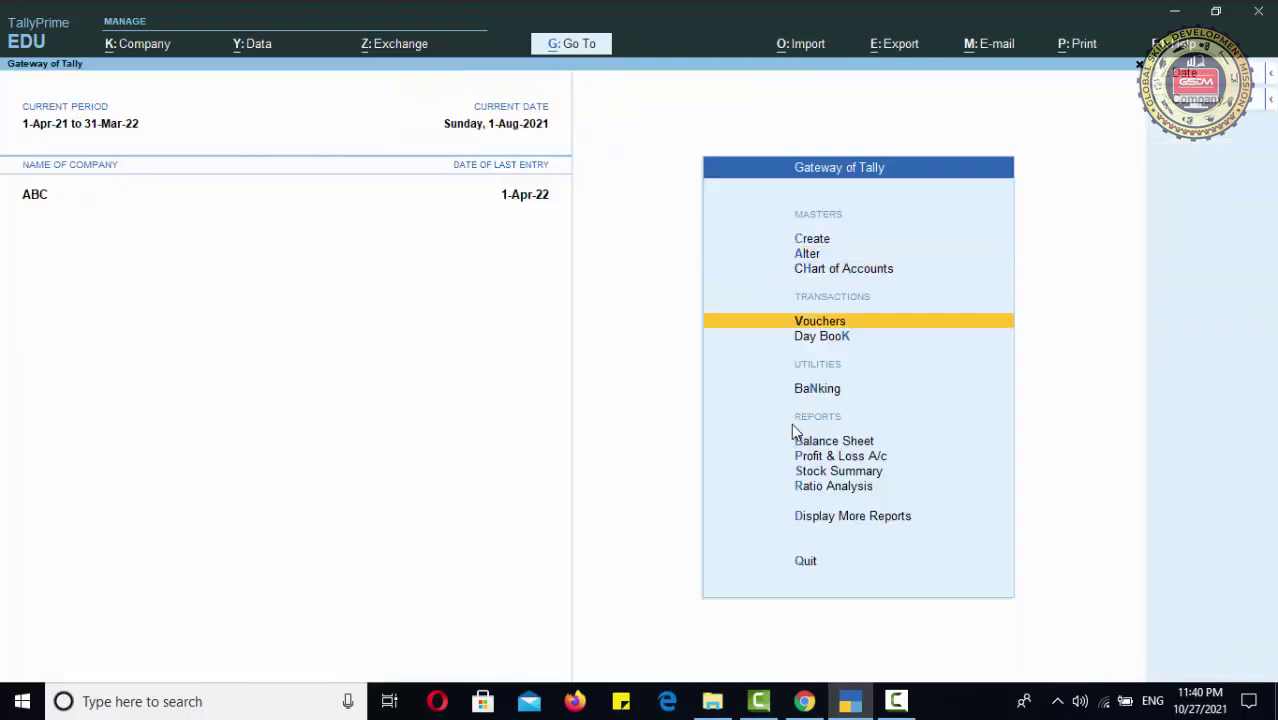
{"action": "key", "text": "Return"}
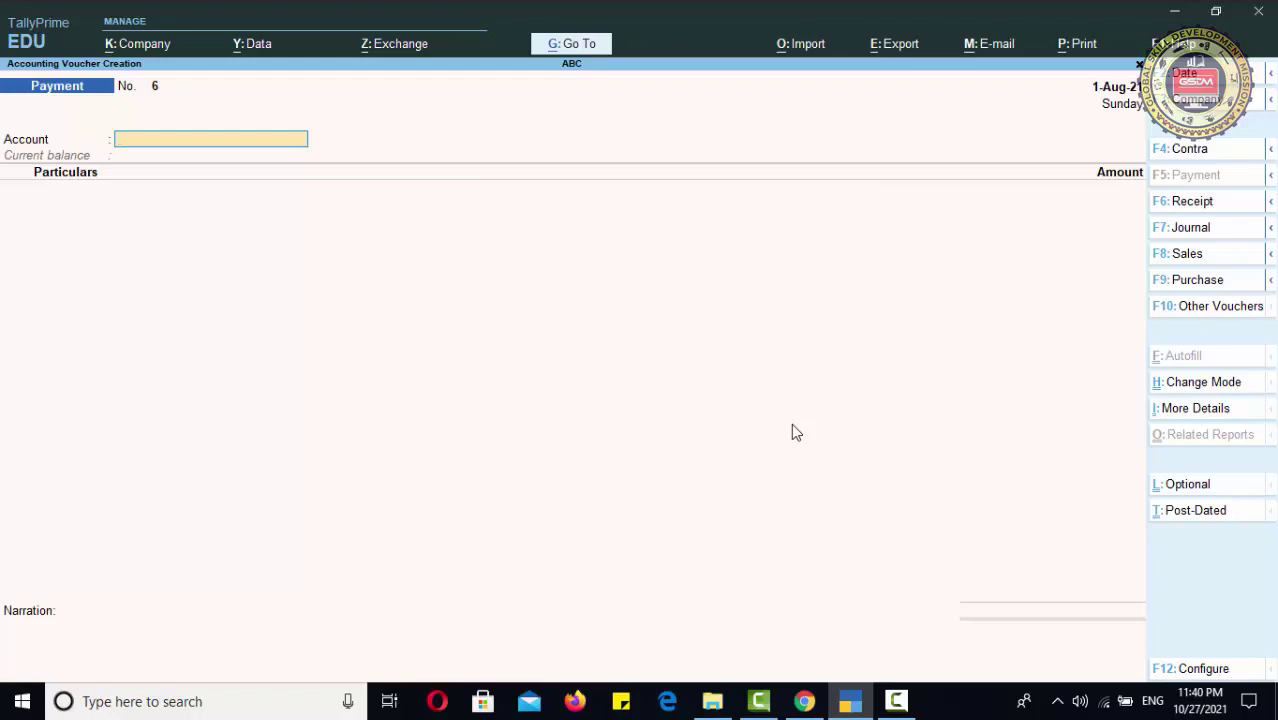
{"action": "left_click", "coordinate": [1190, 228]}
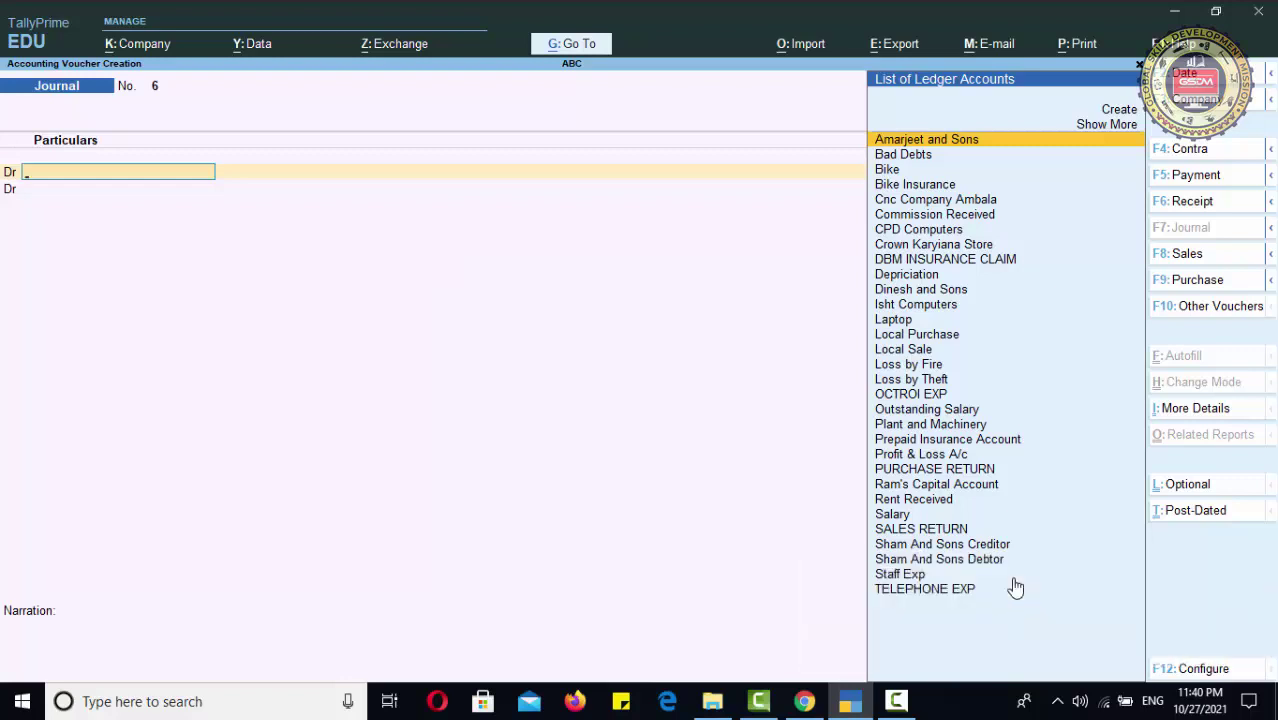
{"action": "type", "text": "Pre"}
{"action": "key", "text": "Return"}
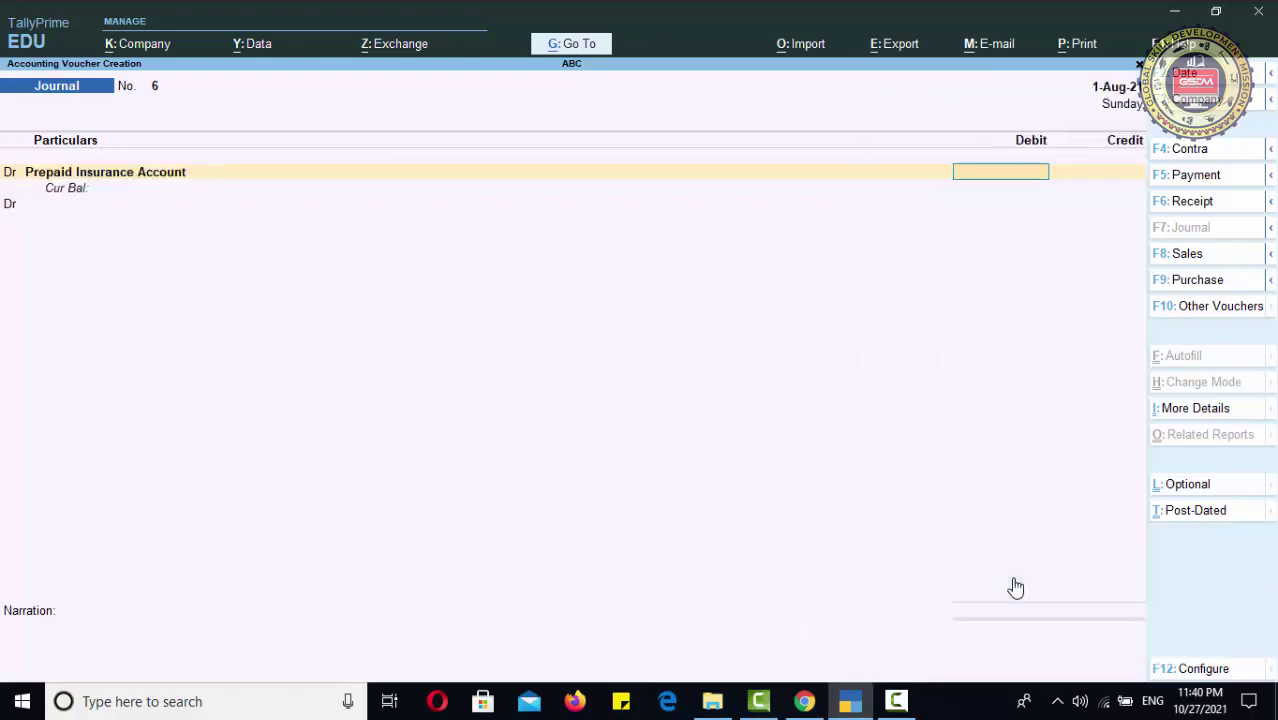
{"action": "type", "text": "400"}
{"action": "key", "text": "Return"}
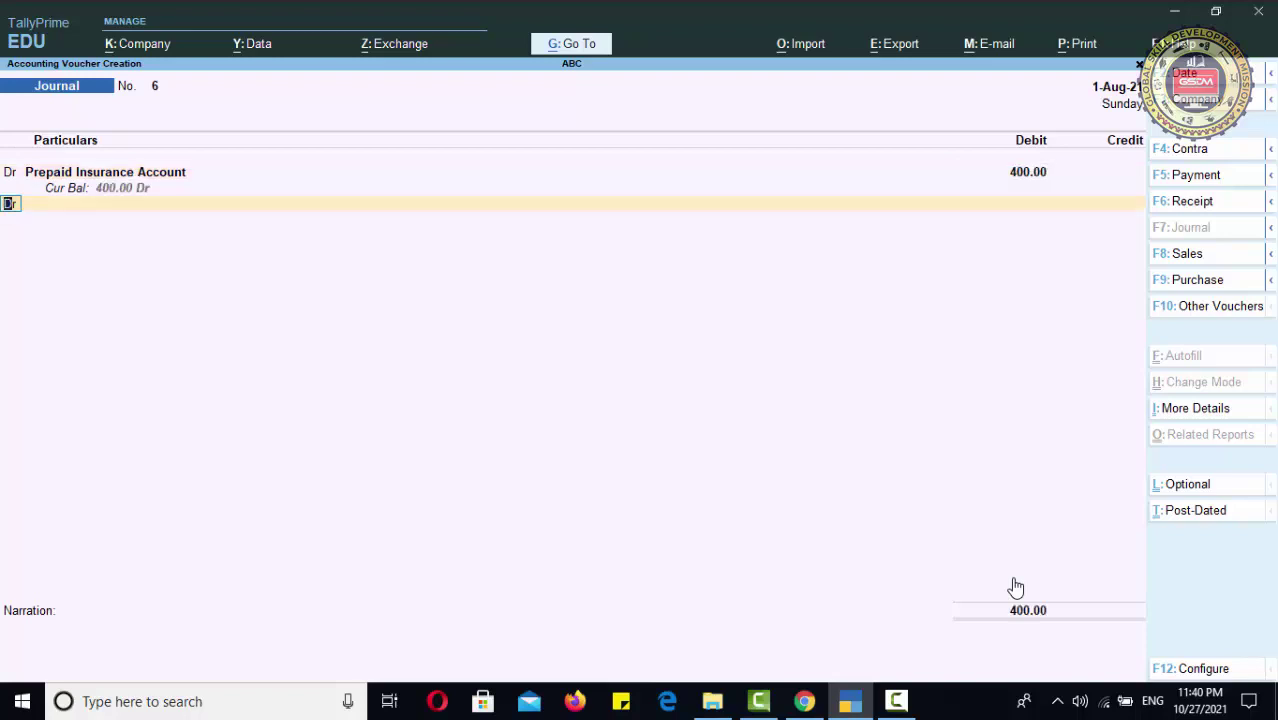
- Credit Bike Insurance with 400 in the journal voucher, save it and return to the Gateway of Tally
{"action": "key", "text": "Return"}
{"action": "key", "text": "BackSpace"}
{"action": "type", "text": "cr"}
{"action": "key", "text": "Return"}
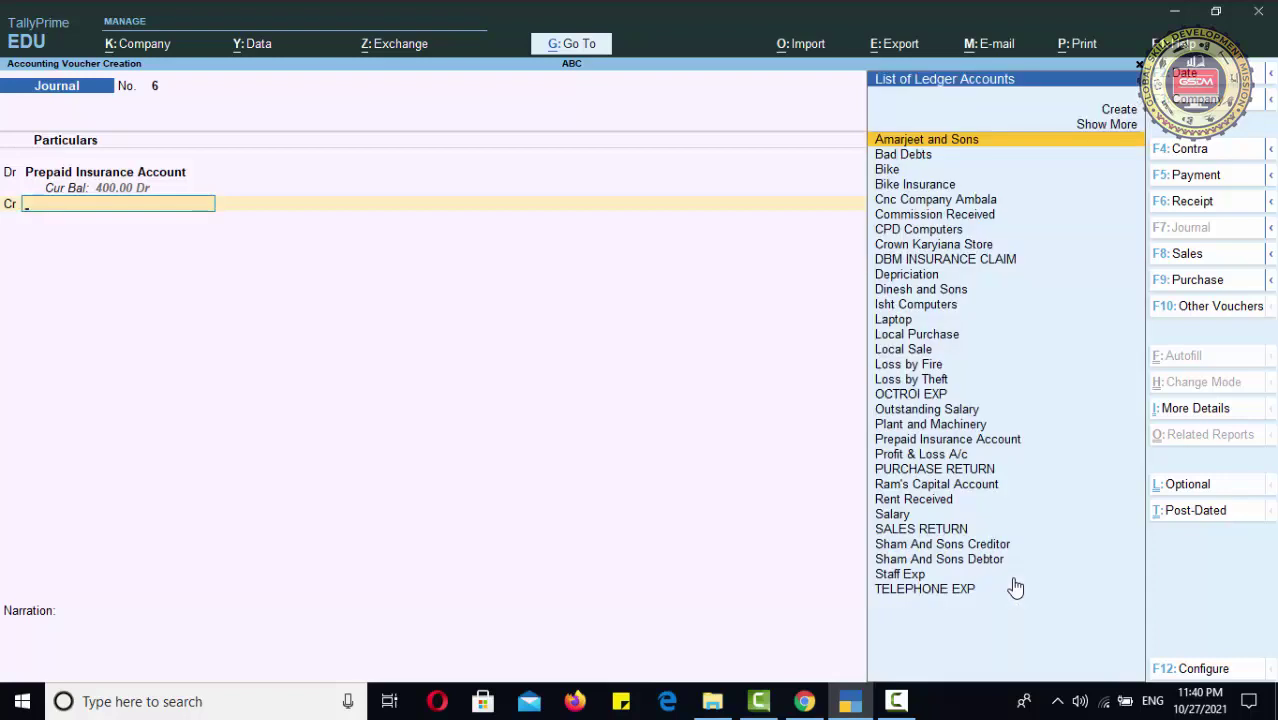
{"action": "type", "text": "Bi"}
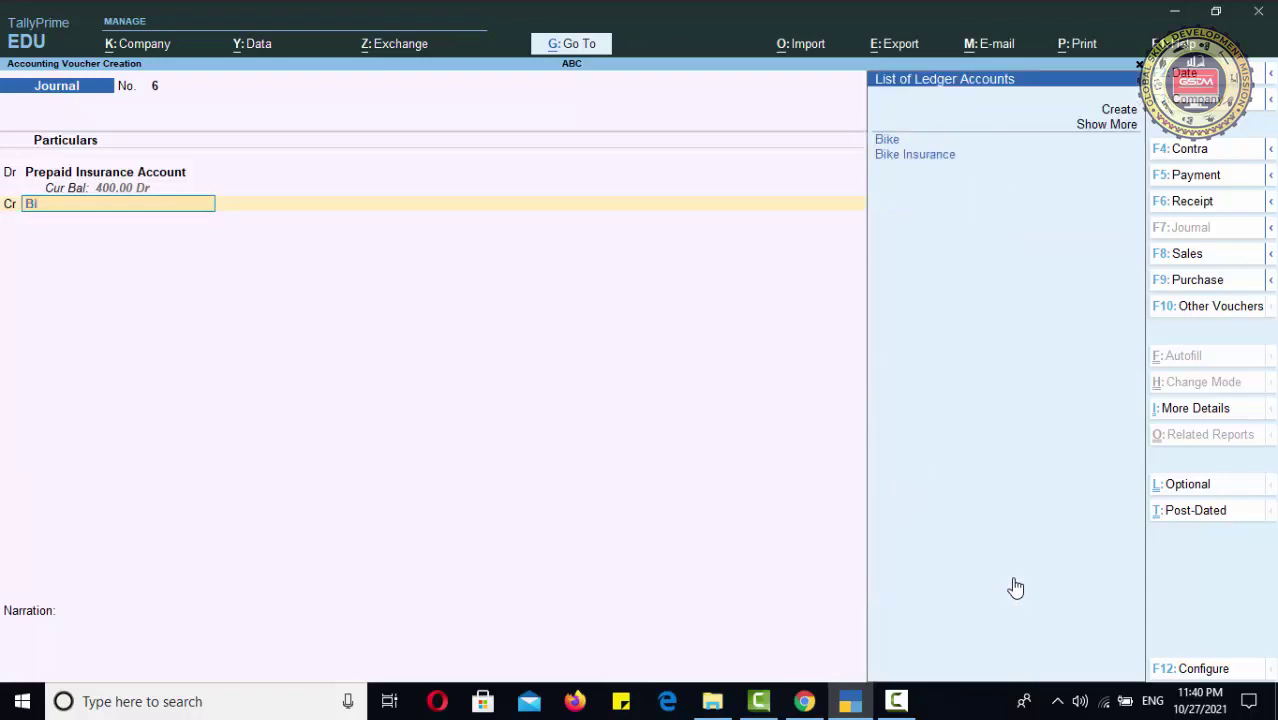
{"action": "key", "text": "Down"}
{"action": "key", "text": "Return"}
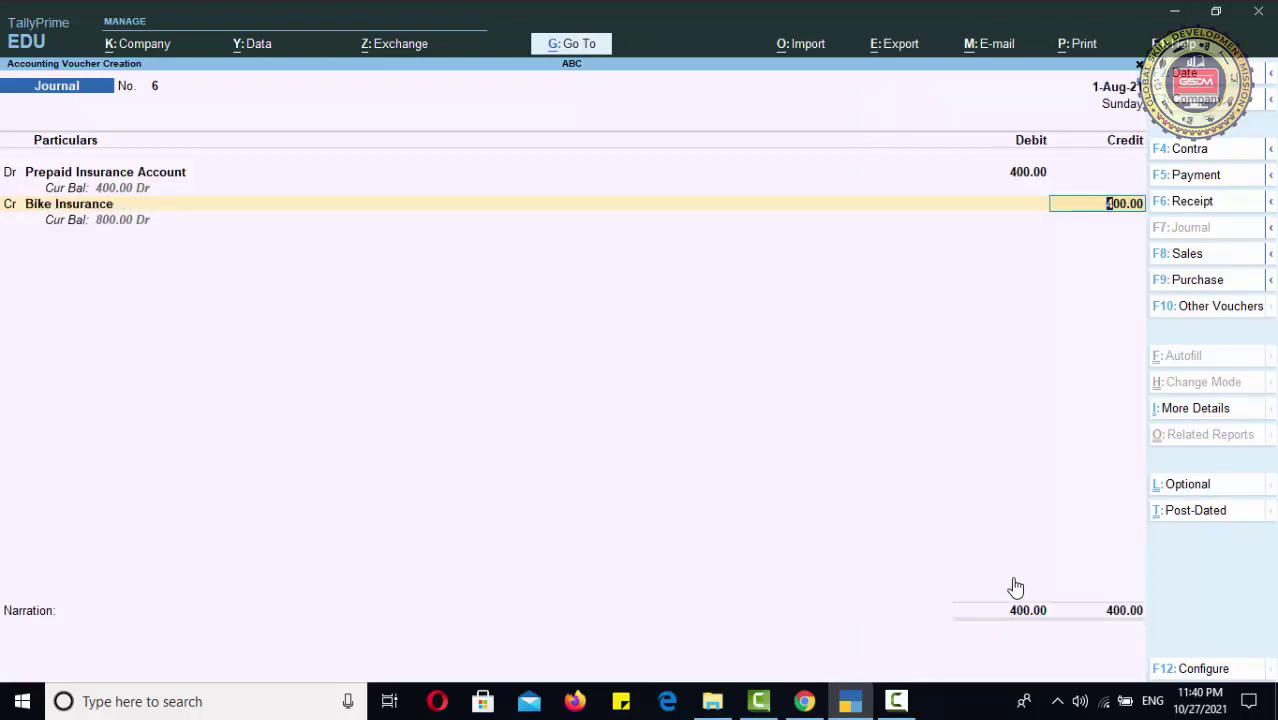
{"action": "key", "text": "Return"}
{"action": "key", "text": "Return"}
{"action": "key", "text": "Return"}
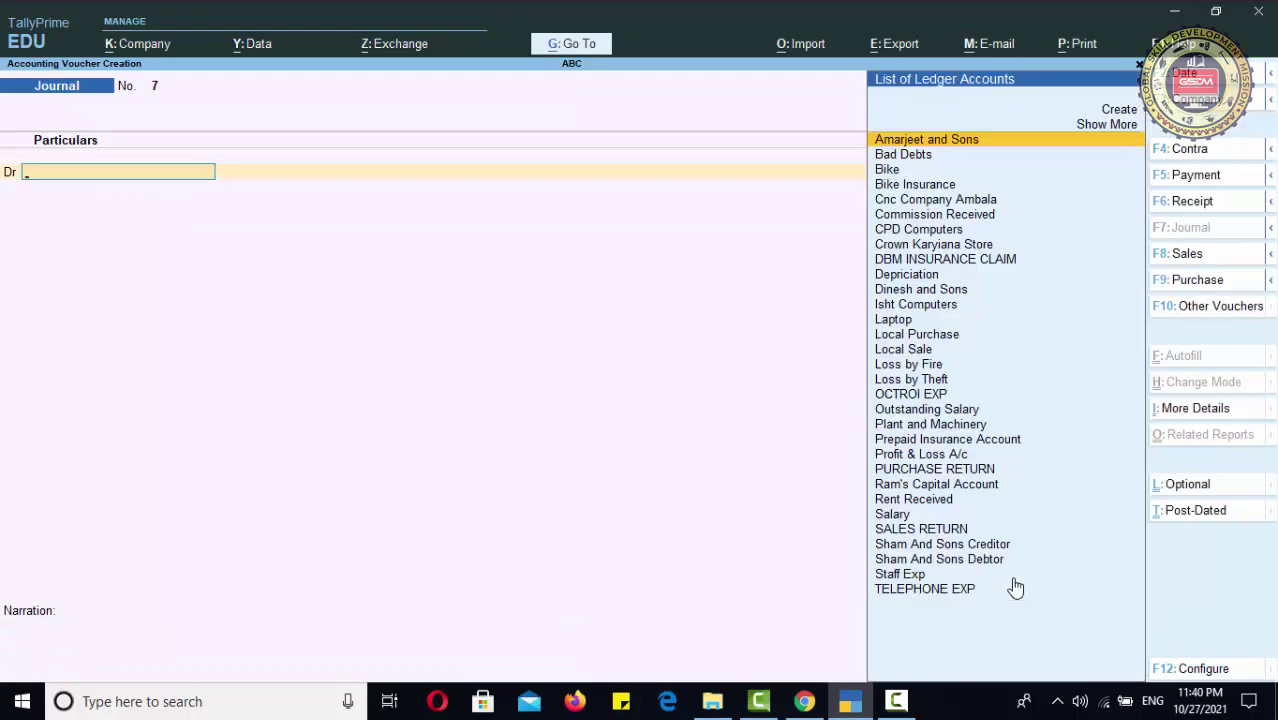
{"action": "key", "text": "Escape"}
{"action": "key", "text": "Escape"}
{"action": "key", "text": "Escape"}
- Examine the Prepaid Insurance Account within Current Assets of the Balance Sheet and return to the Gateway of Tally
{"action": "key", "text": "Down"}
{"action": "key", "text": "Down"}
{"action": "key", "text": "Down"}
{"action": "key", "text": "Down"}
{"action": "key", "text": "Down"}
{"action": "key", "text": "Down"}
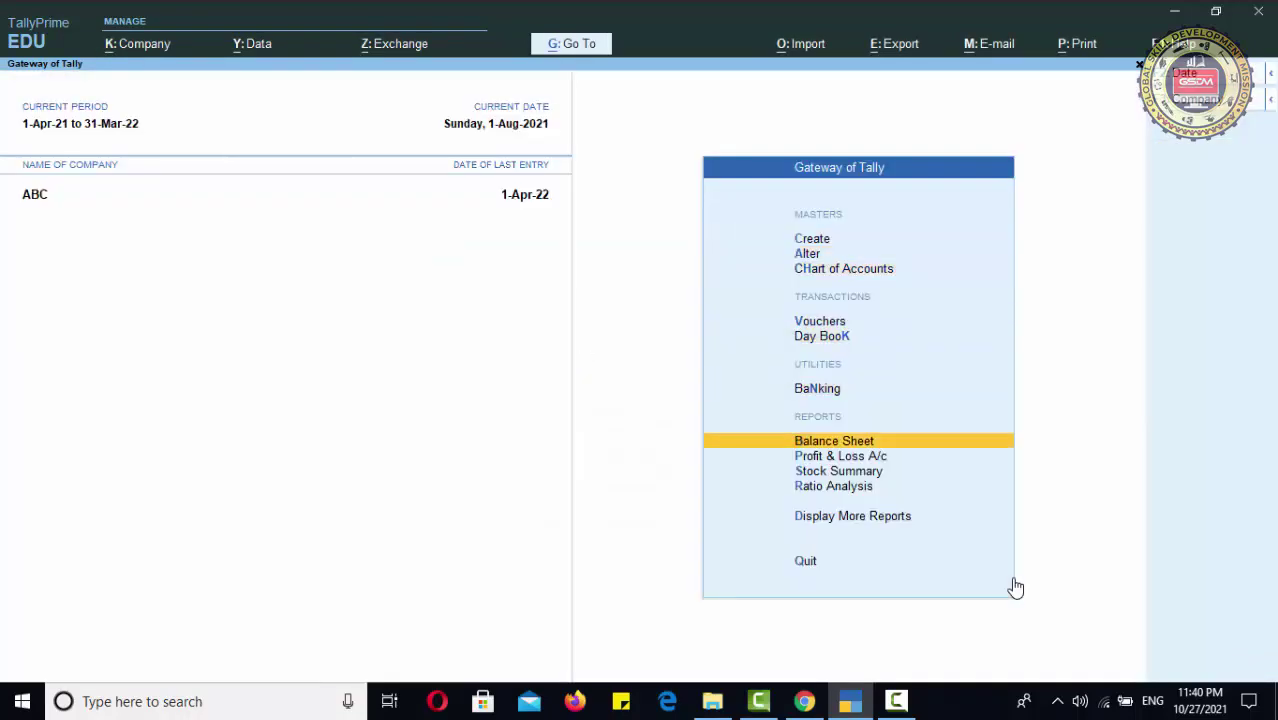
{"action": "key", "text": "Return"}
{"action": "key", "text": "Right"}
{"action": "key", "text": "Down"}
{"action": "key", "text": "Return"}
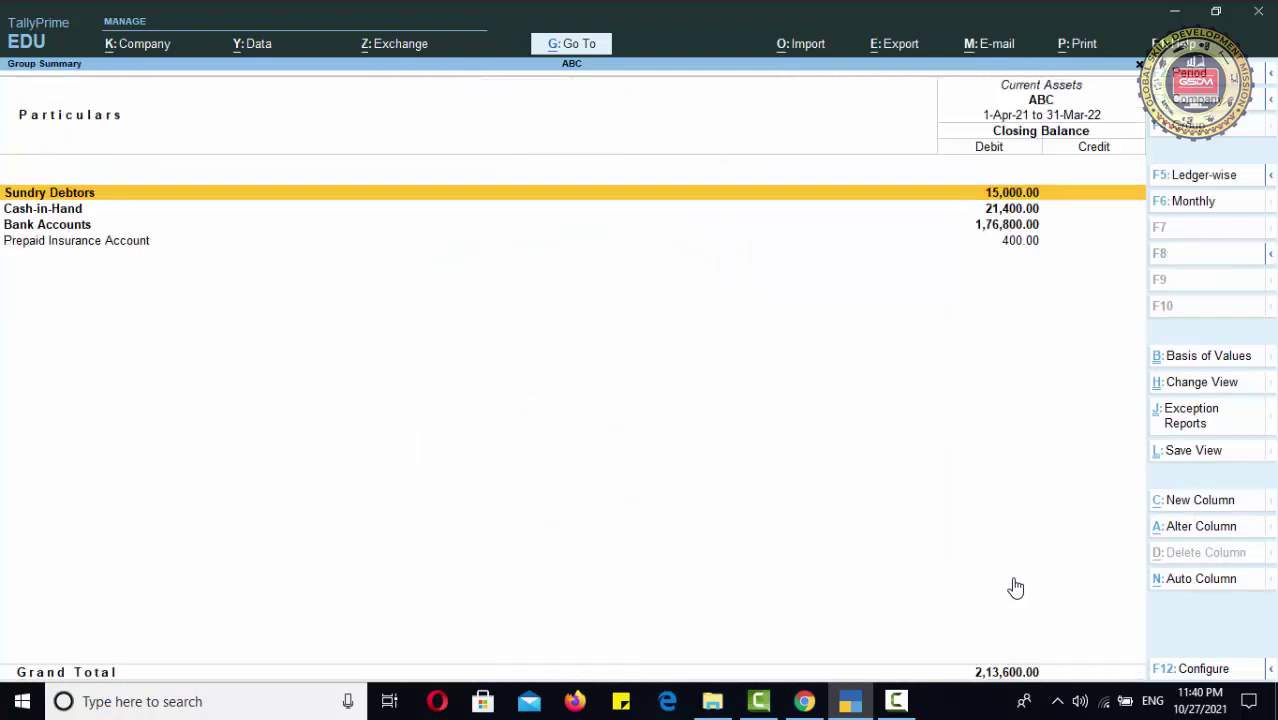
{"action": "key", "text": "Down"}
{"action": "key", "text": "Down"}
{"action": "key", "text": "Down"}
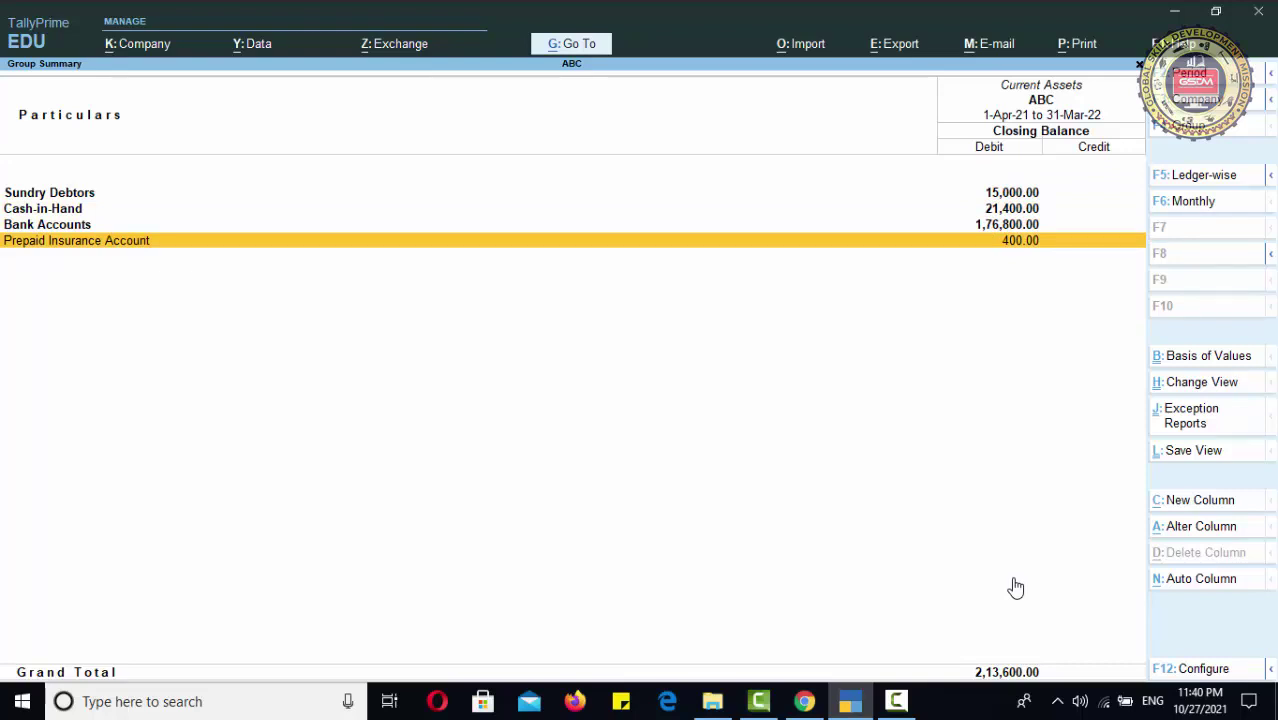
{"action": "key", "text": "Escape"}
{"action": "key", "text": "Escape"}
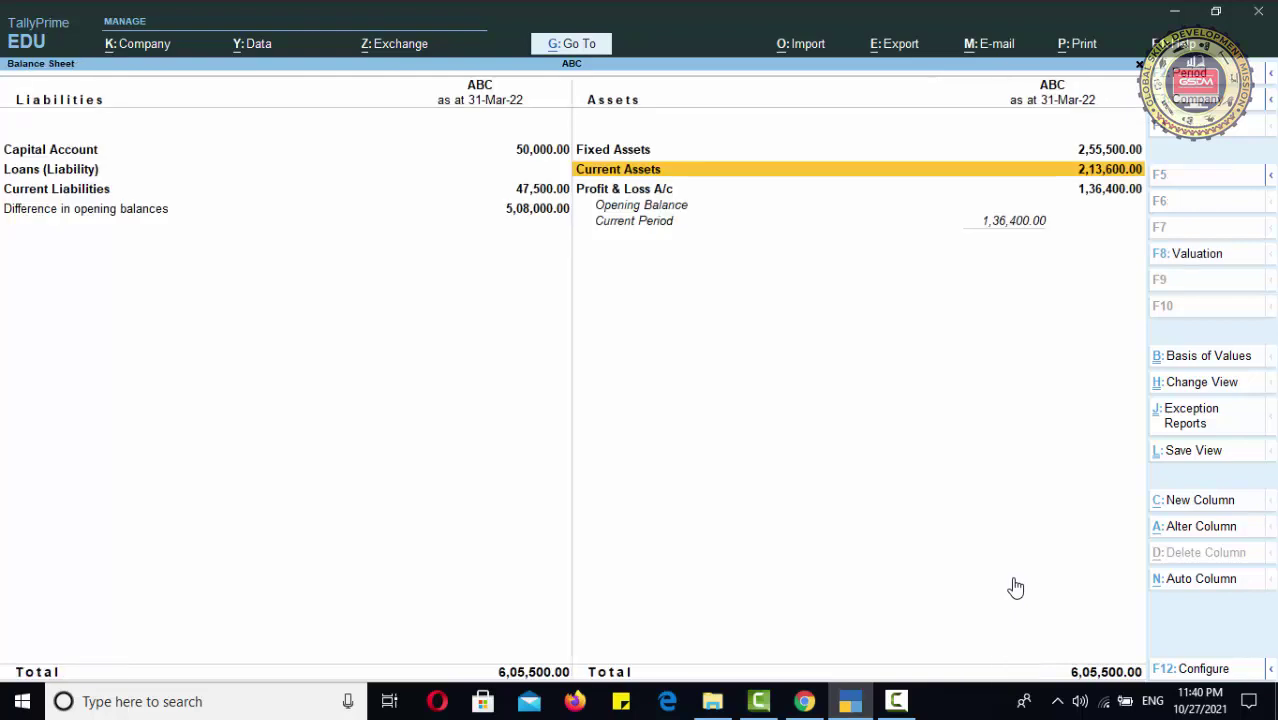
- Examine Bike Insurance within Indirect Expenses of the Profit & Loss A/c, including its ledger vouchers, and return to the Gateway of Tally
{"action": "key", "text": "Down"}
{"action": "key", "text": "Return"}
{"action": "key", "text": "Down"}
{"action": "key", "text": "Down"}
{"action": "key", "text": "Down"}
{"action": "key", "text": "Return"}
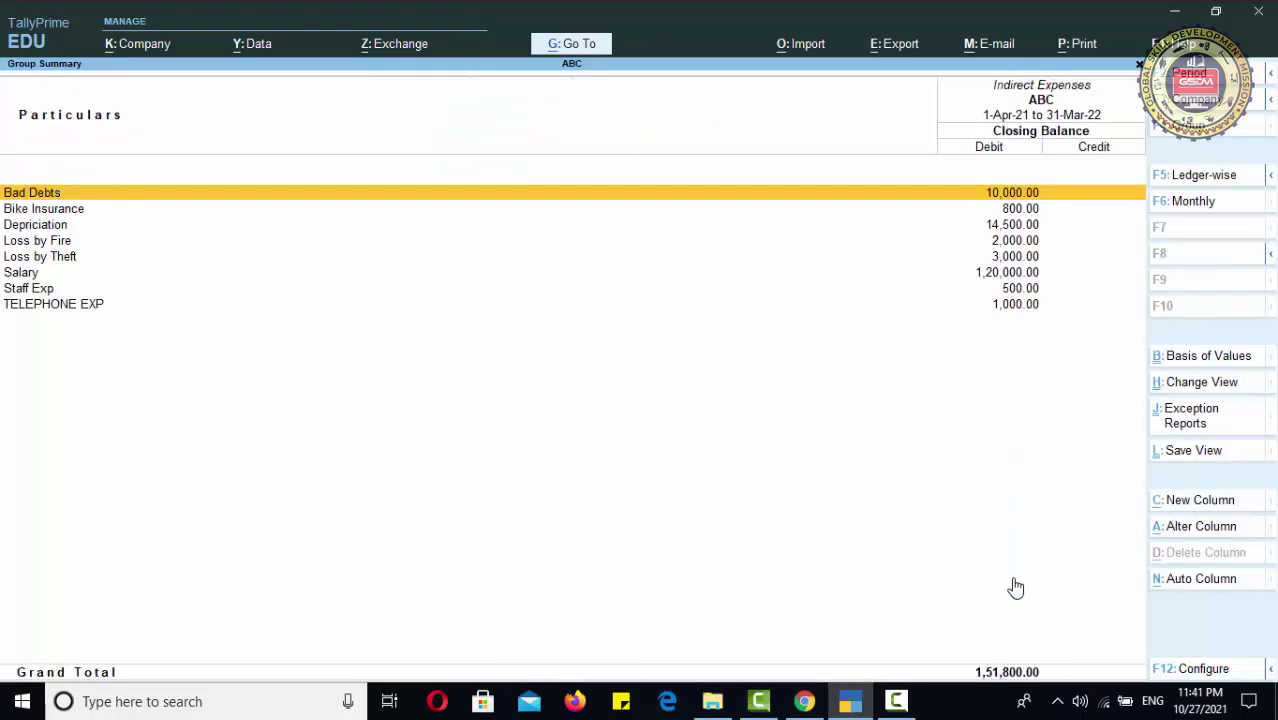
{"action": "key", "text": "Down"}
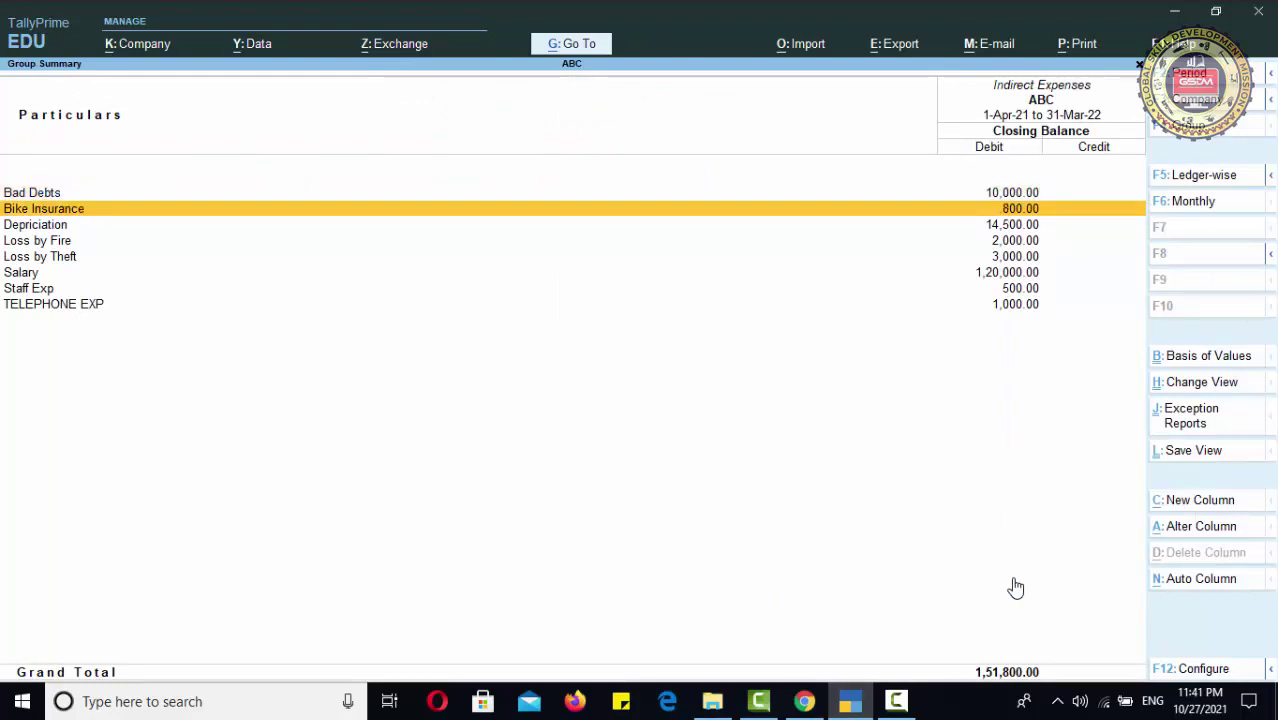
{"action": "key", "text": "Return"}
{"action": "key", "text": "Return"}
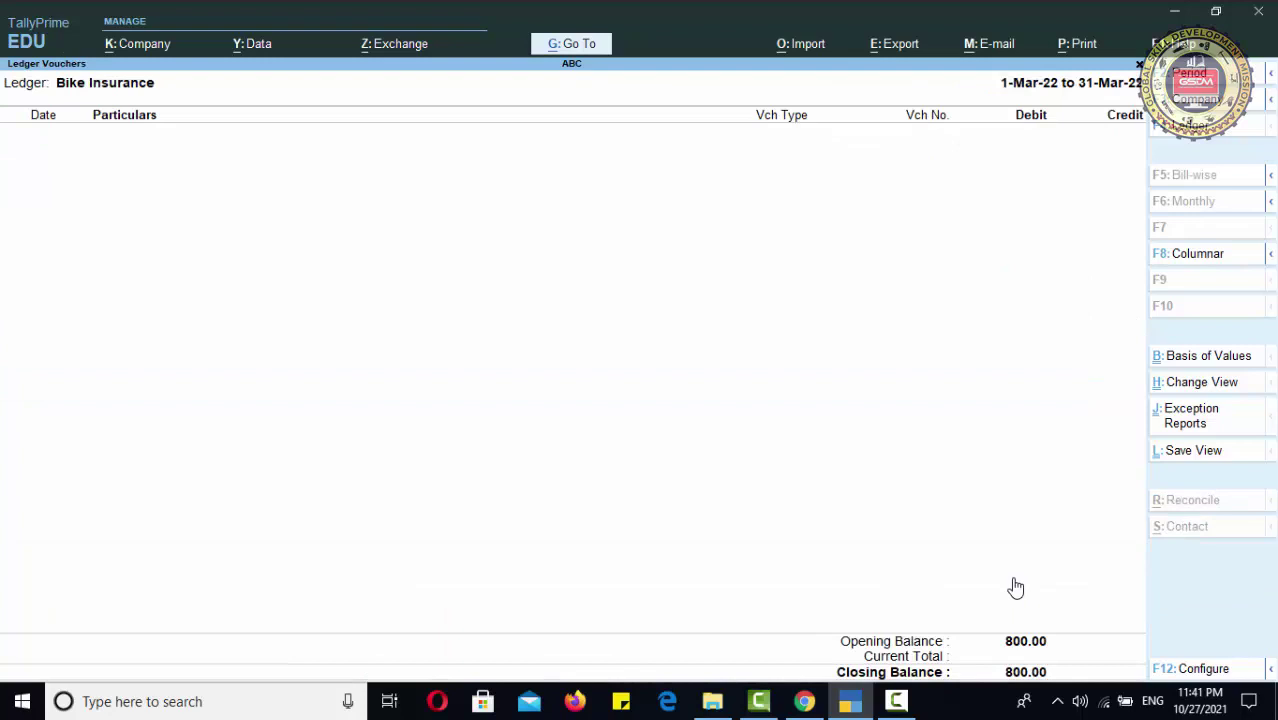
{"action": "key", "text": "Escape"}
{"action": "key", "text": "Escape"}
{"action": "key", "text": "Escape"}
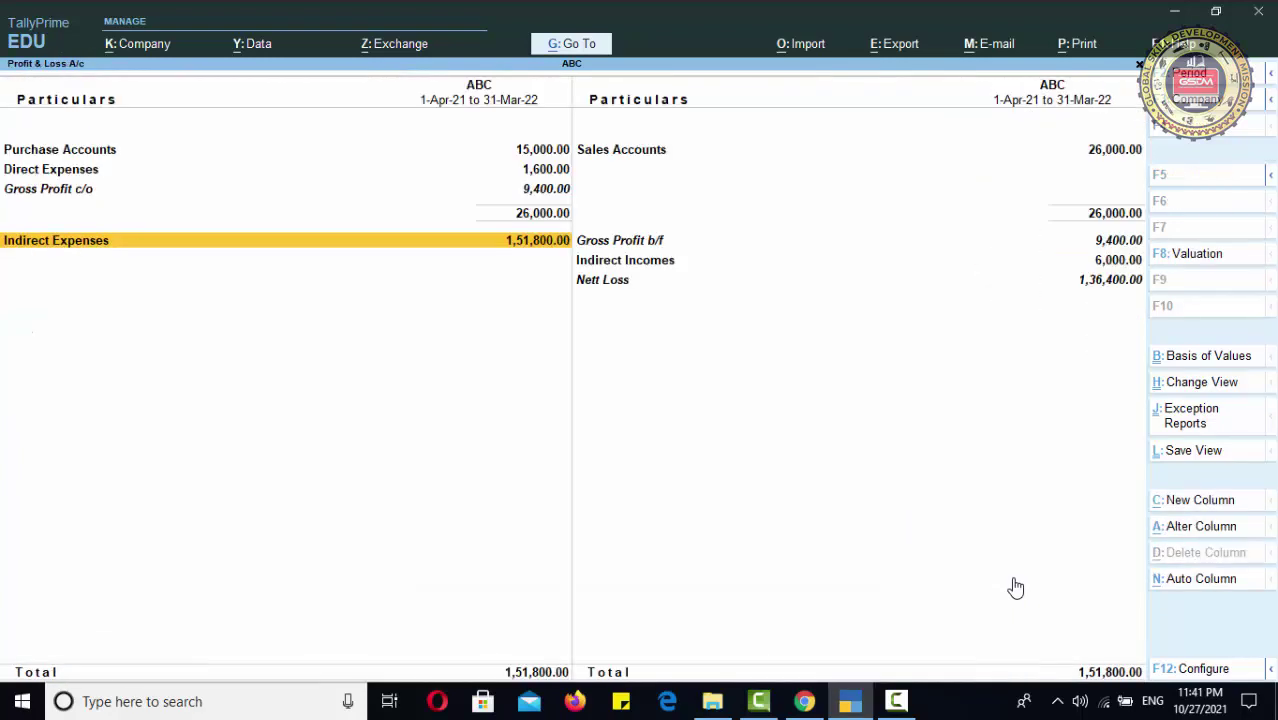
{"action": "key", "text": "Escape"}
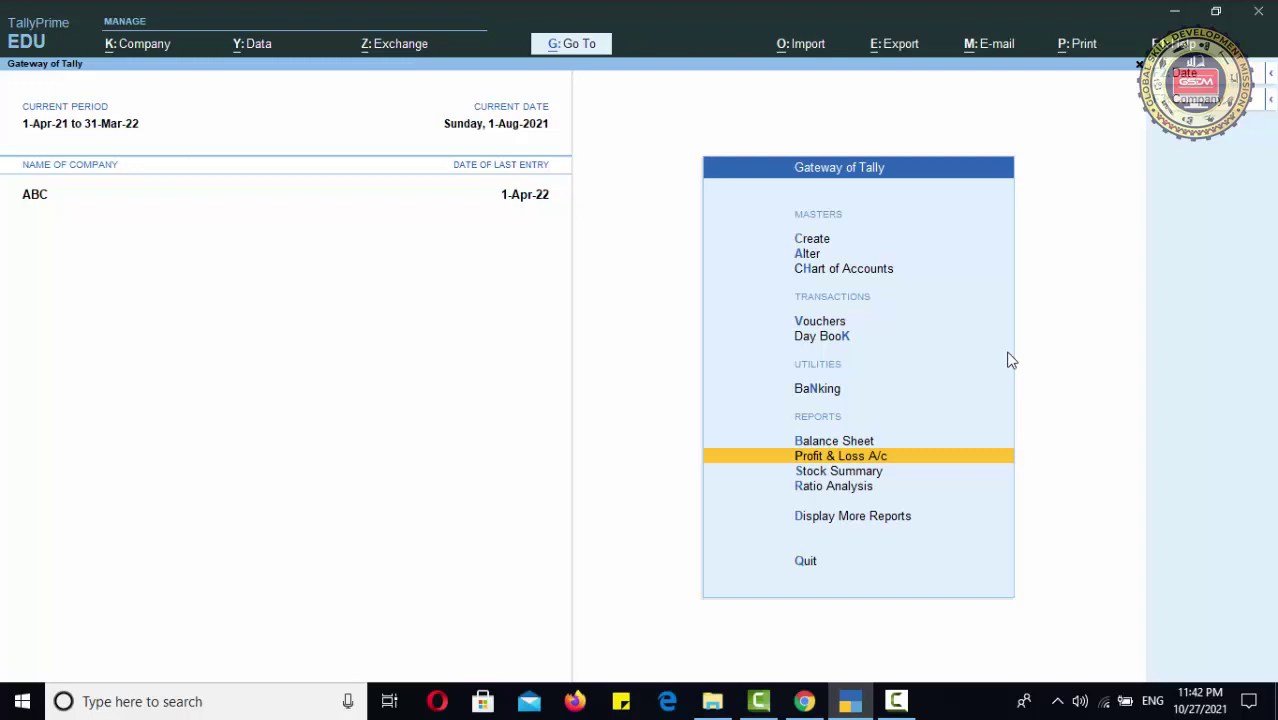
- Change the current period to run from 1-4-2022 to 31-3-2023
{"action": "key", "text": "F2"}
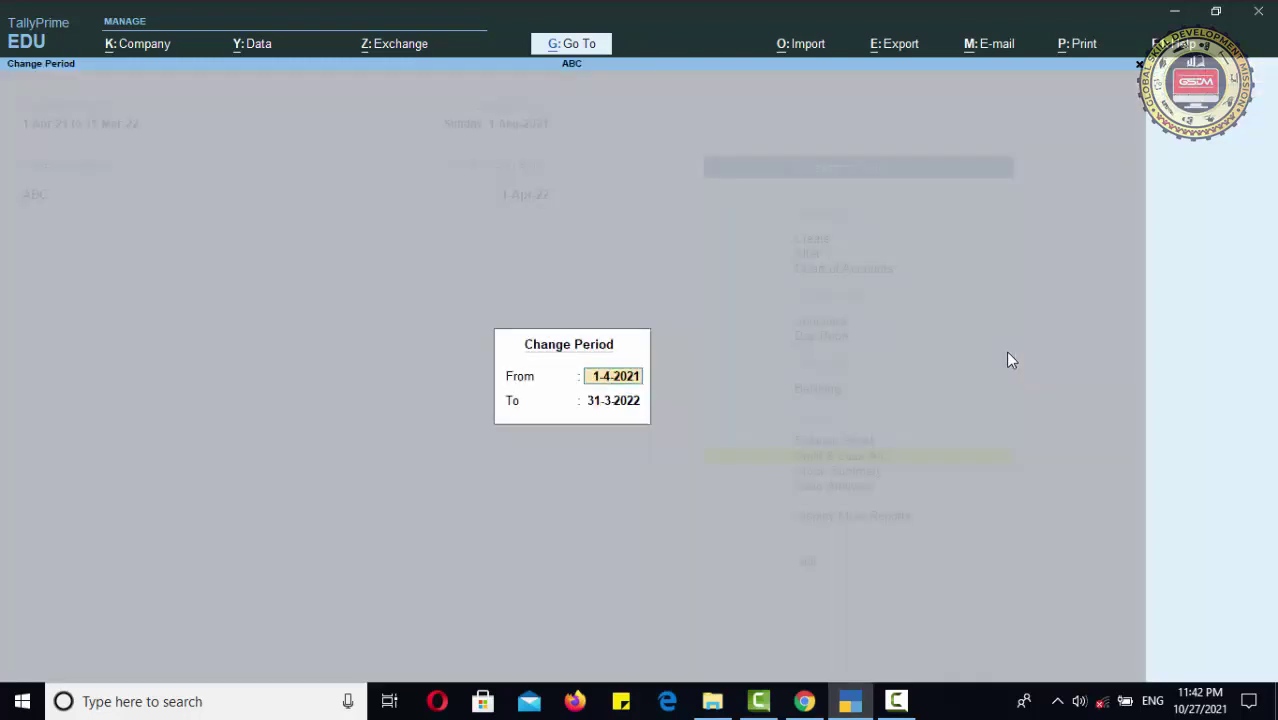
{"action": "key", "text": "BackSpace"}
{"action": "type", "text": "2"}
{"action": "key", "text": "Return"}
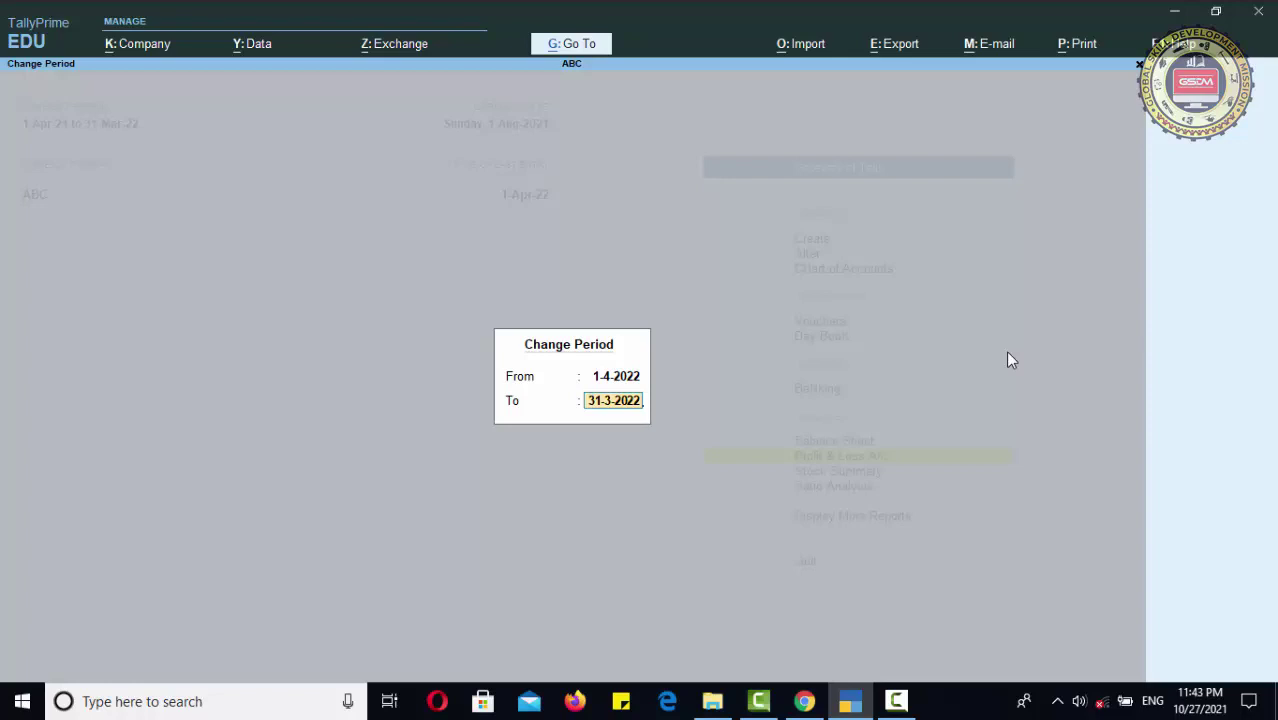
{"action": "key", "text": "BackSpace"}
{"action": "type", "text": "3"}
{"action": "key", "text": "Return"}
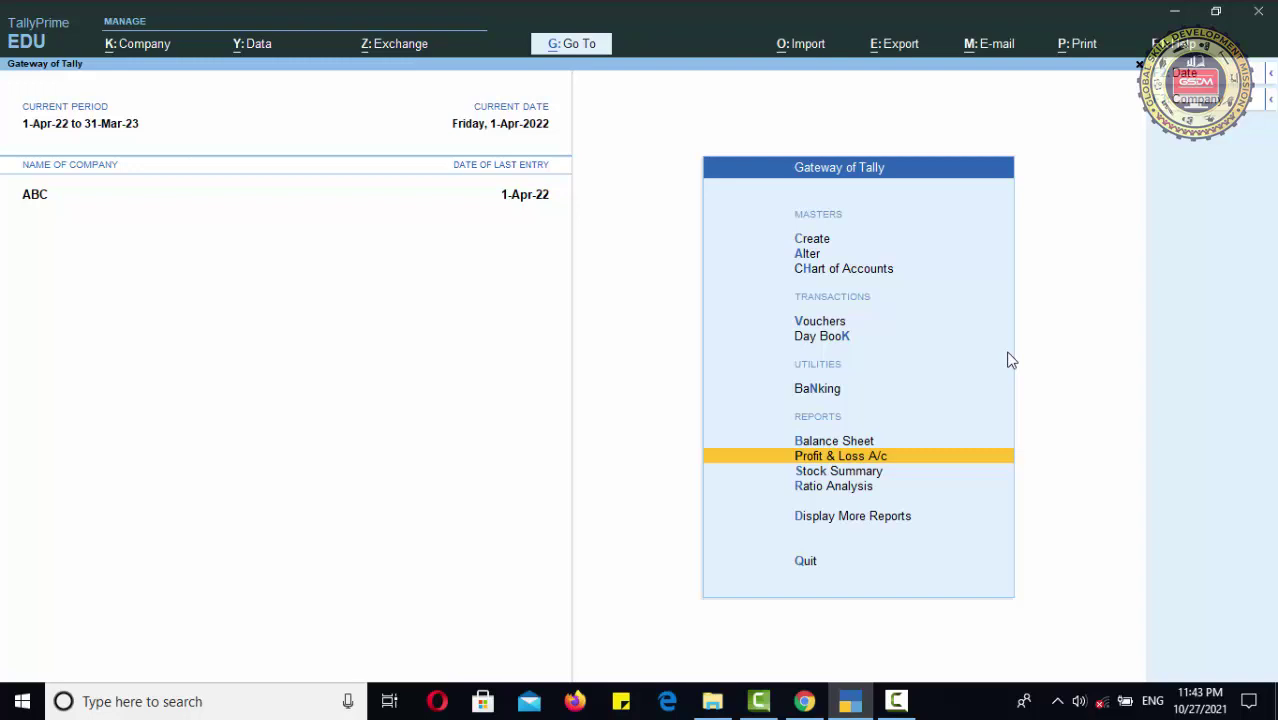
- Examine the Prepaid Insurance Account carried into Current Assets of the new period's Balance Sheet and return to the Gateway of Tally
{"action": "key", "text": "Up"}
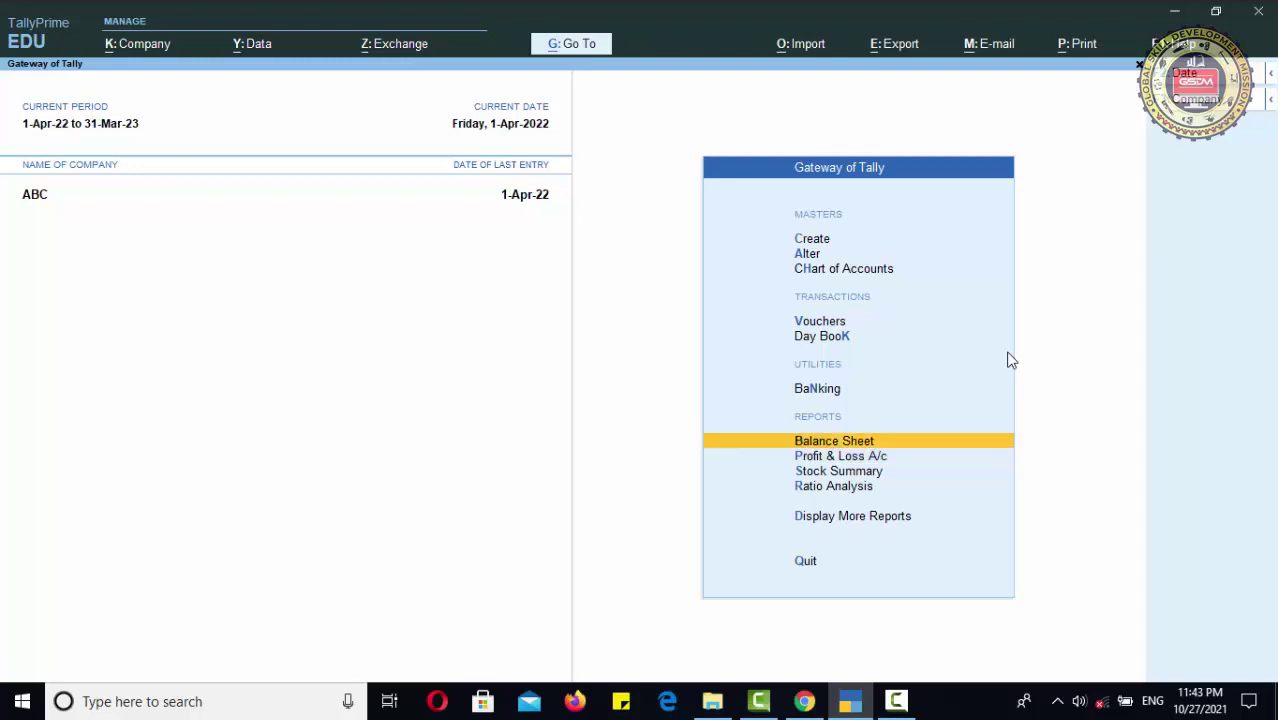
{"action": "key", "text": "Return"}
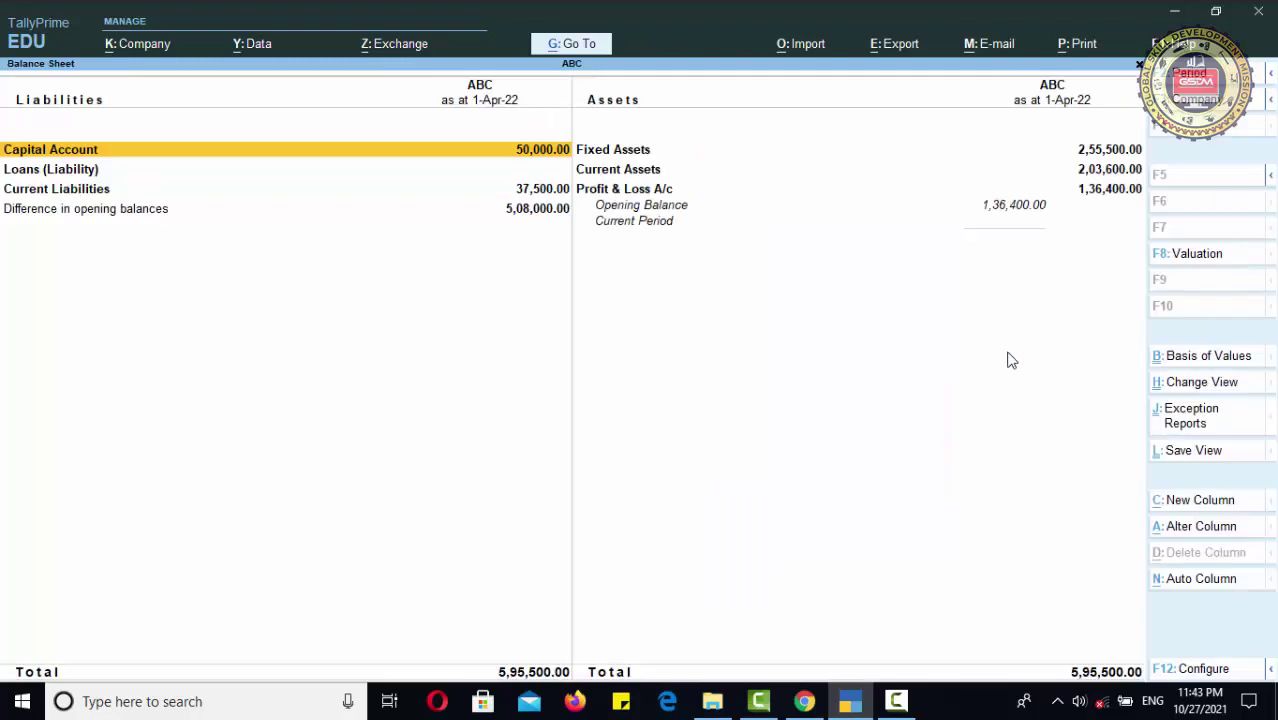
{"action": "key", "text": "Right"}
{"action": "key", "text": "Down"}
{"action": "key", "text": "Return"}
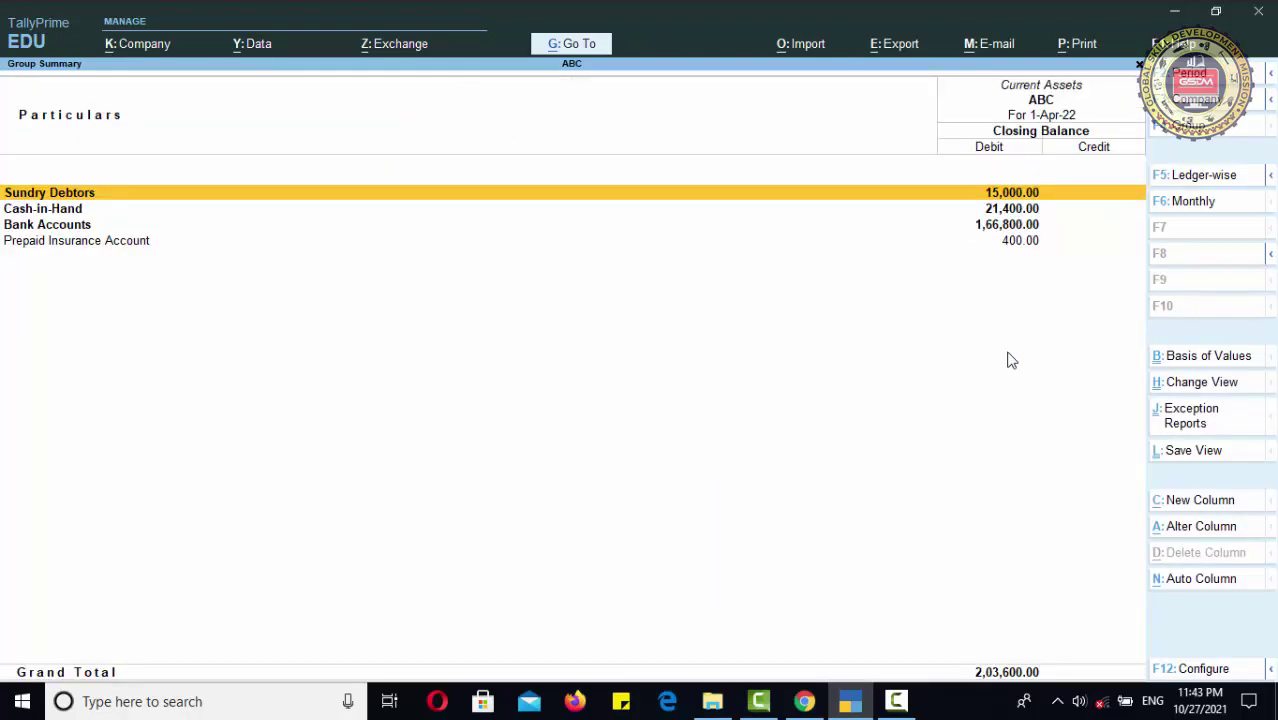
{"action": "key", "text": "Down"}
{"action": "key", "text": "Down"}
{"action": "key", "text": "Down"}
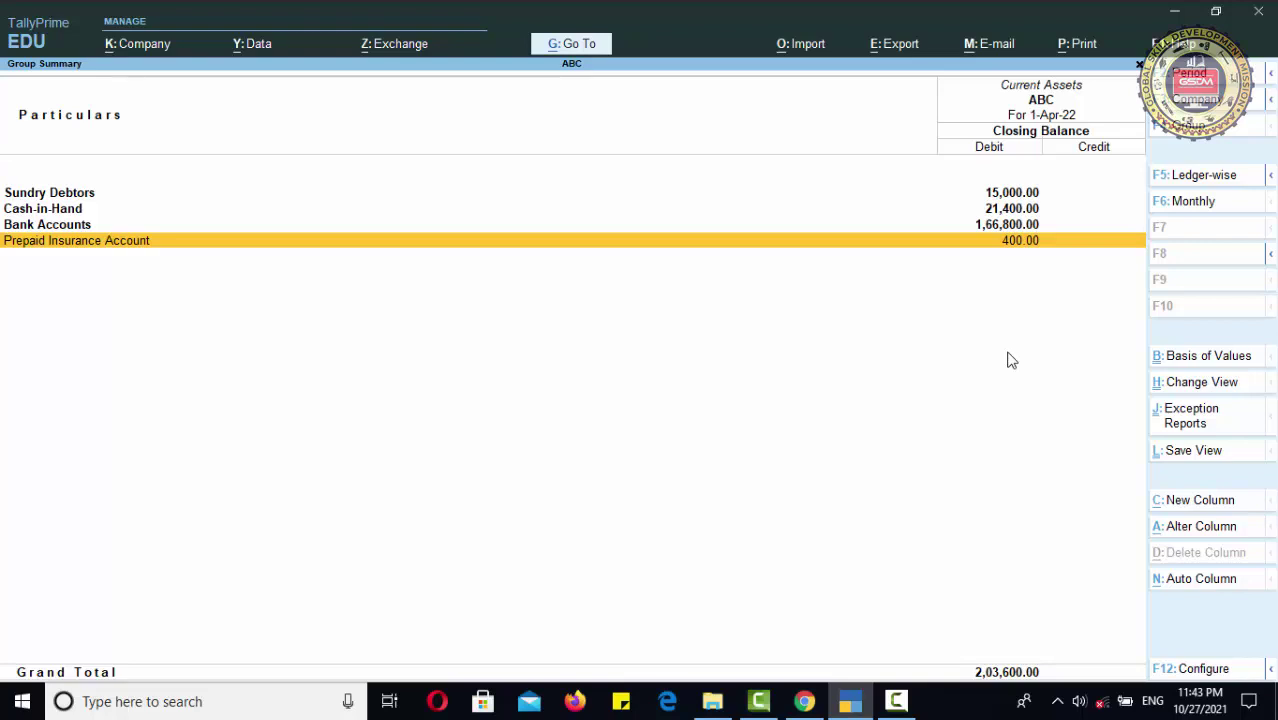
{"action": "key", "text": "Escape"}
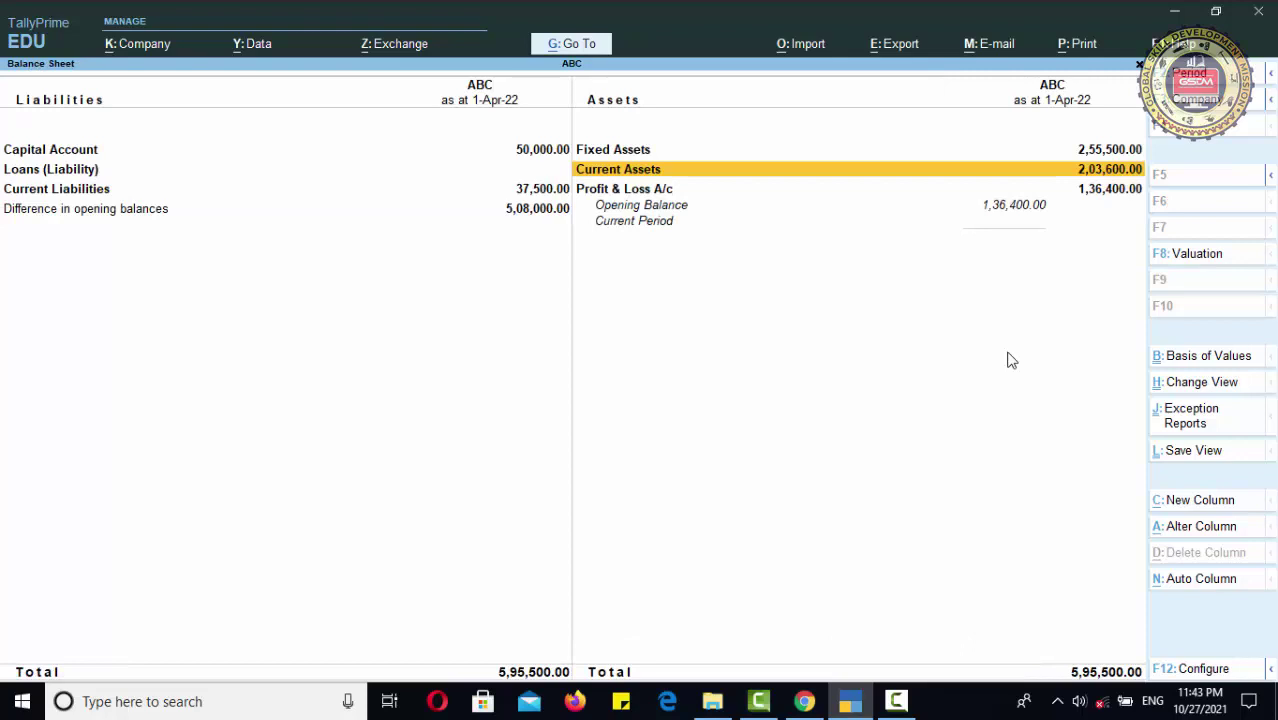
{"action": "key", "text": "Escape"}
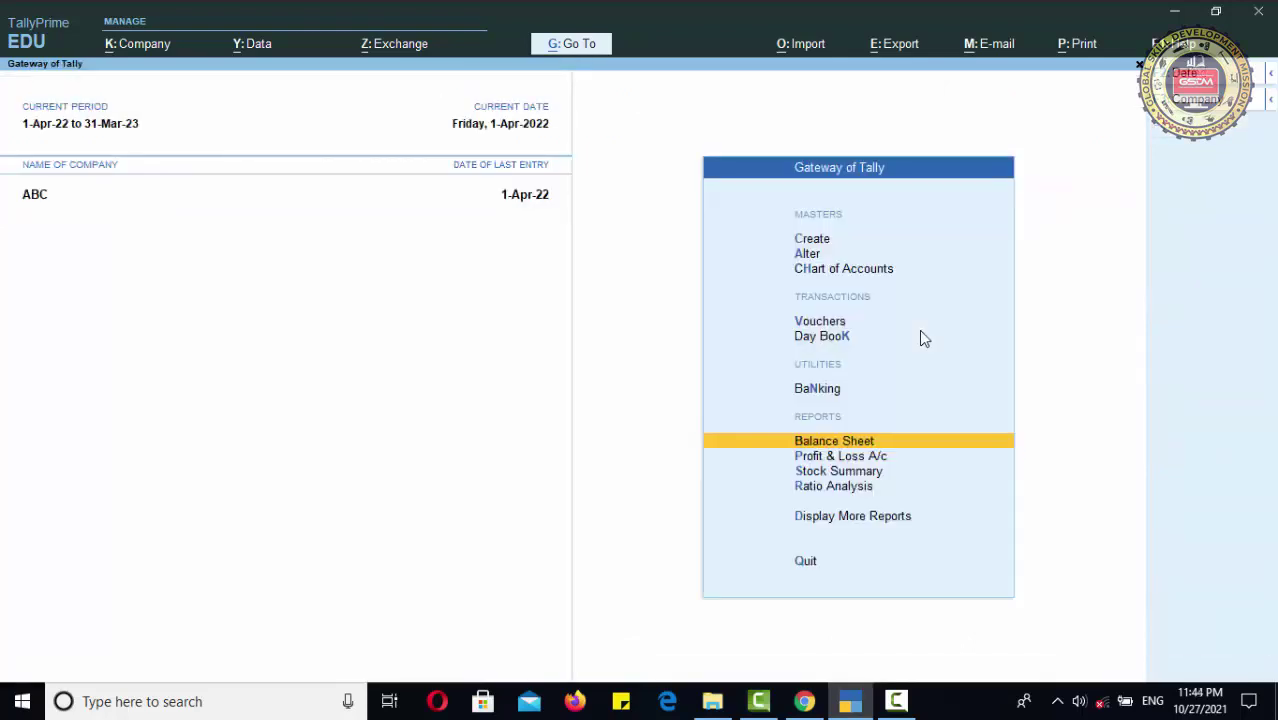
- Start a journal voucher in the new financial year and date it 1-Apr-22
{"action": "key", "text": "Up"}
{"action": "key", "text": "Up"}
{"action": "key", "text": "Up"}
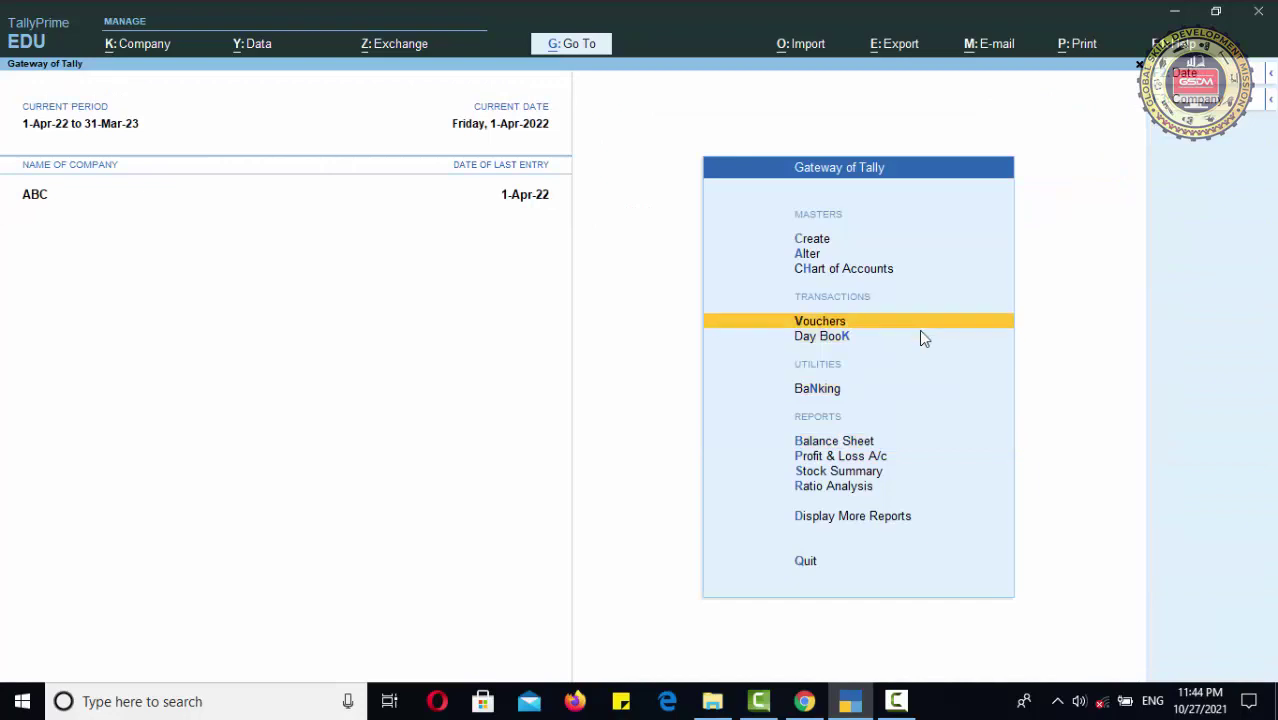
{"action": "key", "text": "Return"}
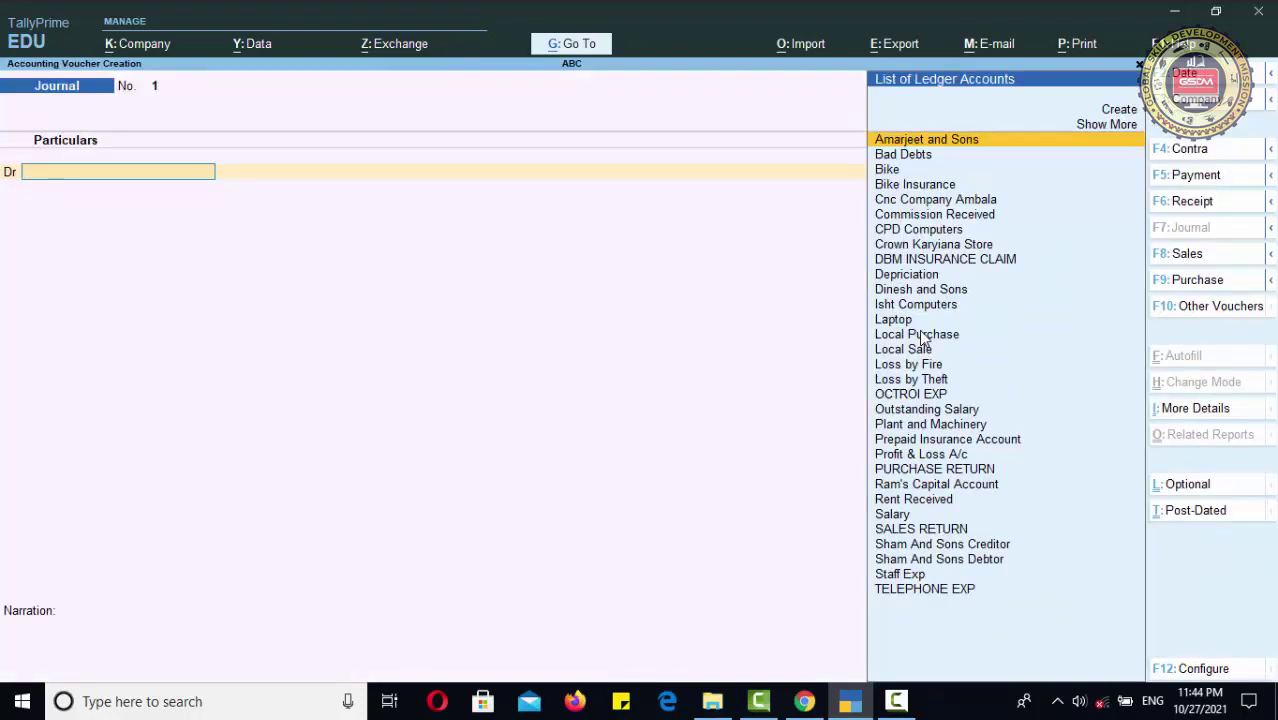
{"action": "key", "text": "F2"}
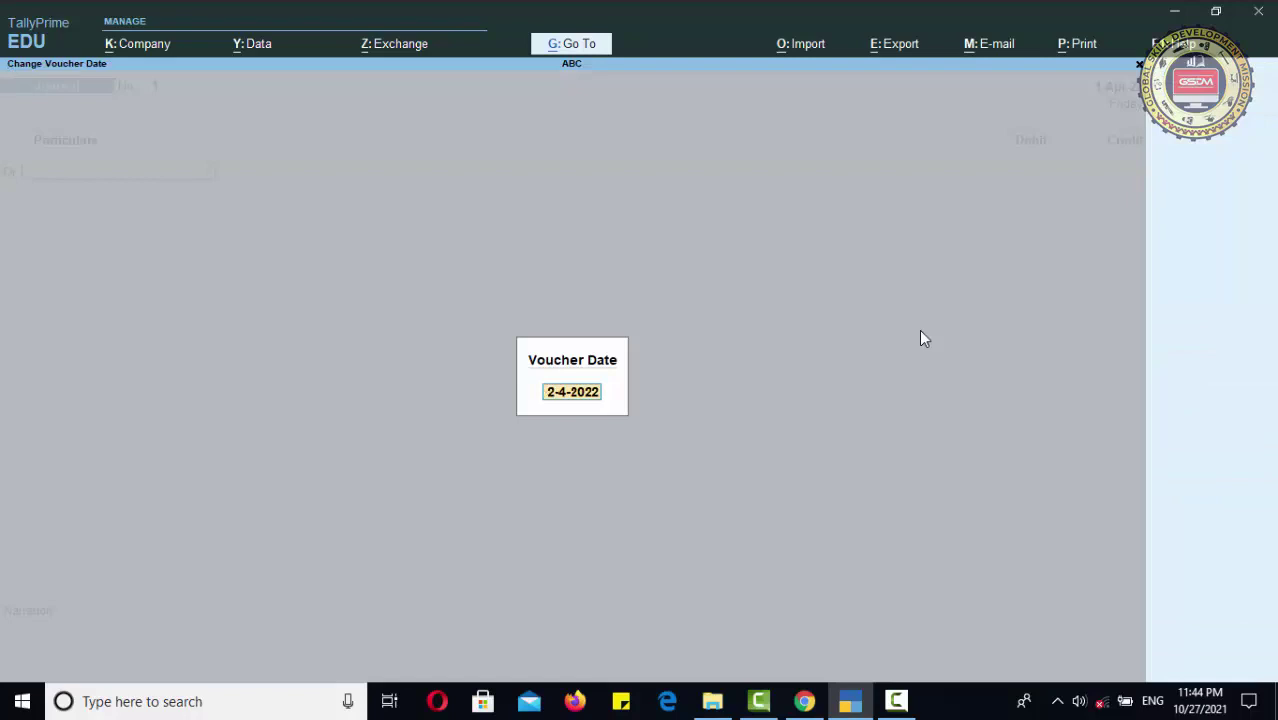
{"action": "type", "text": "1"}
{"action": "key", "text": "Return"}
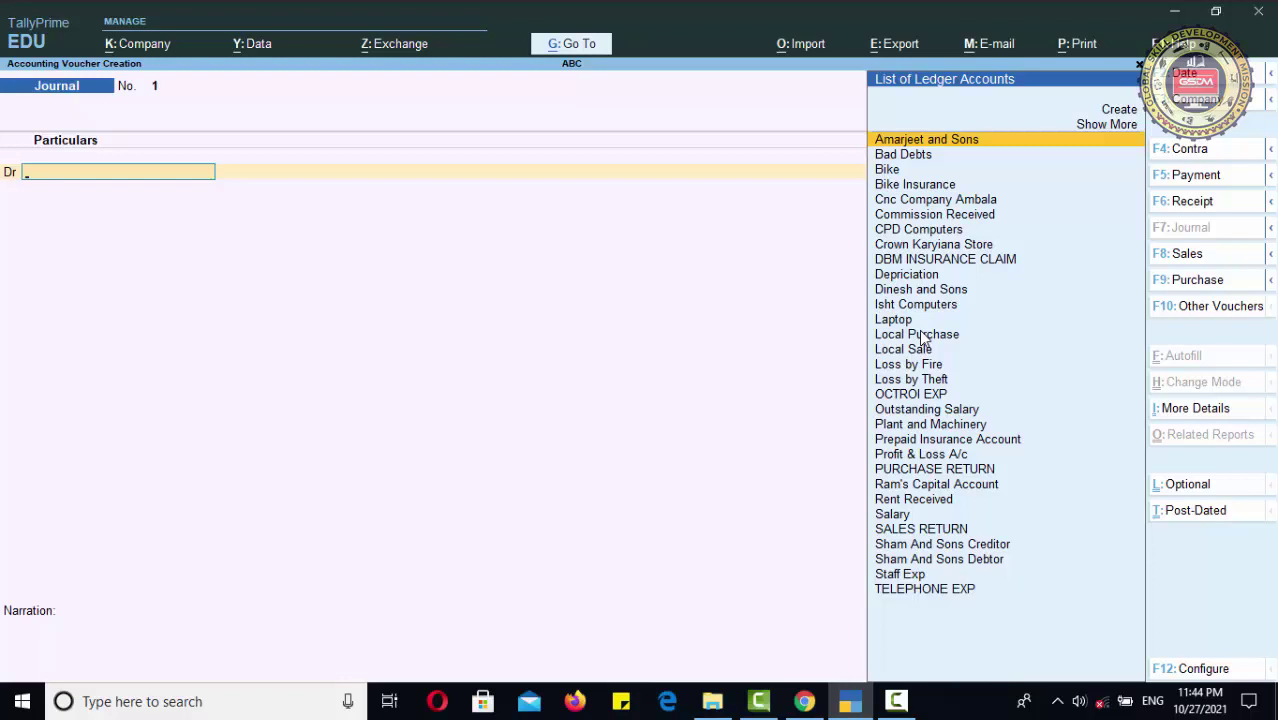
- Debit Bike Insurance with 400 in the journal voucher
{"action": "type", "text": "Bik"}
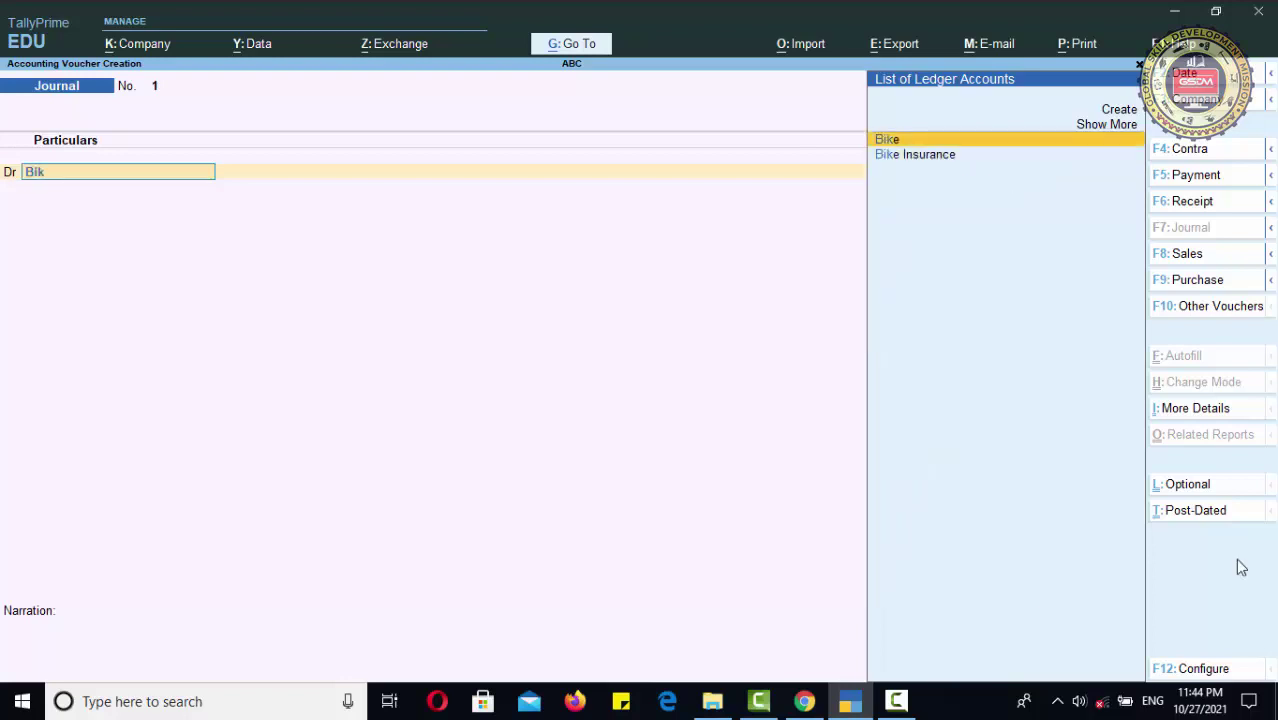
{"action": "key", "text": "Down"}
{"action": "key", "text": "Return"}
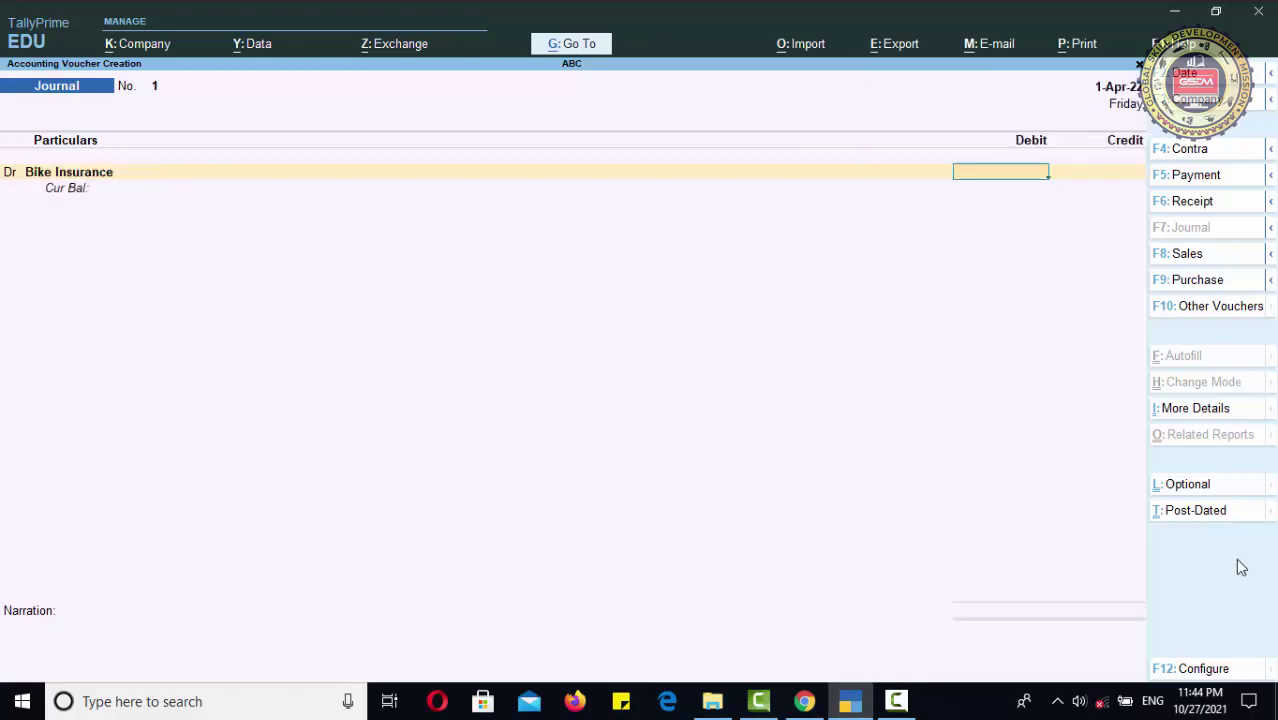
{"action": "type", "text": "400"}
{"action": "key", "text": "Return"}
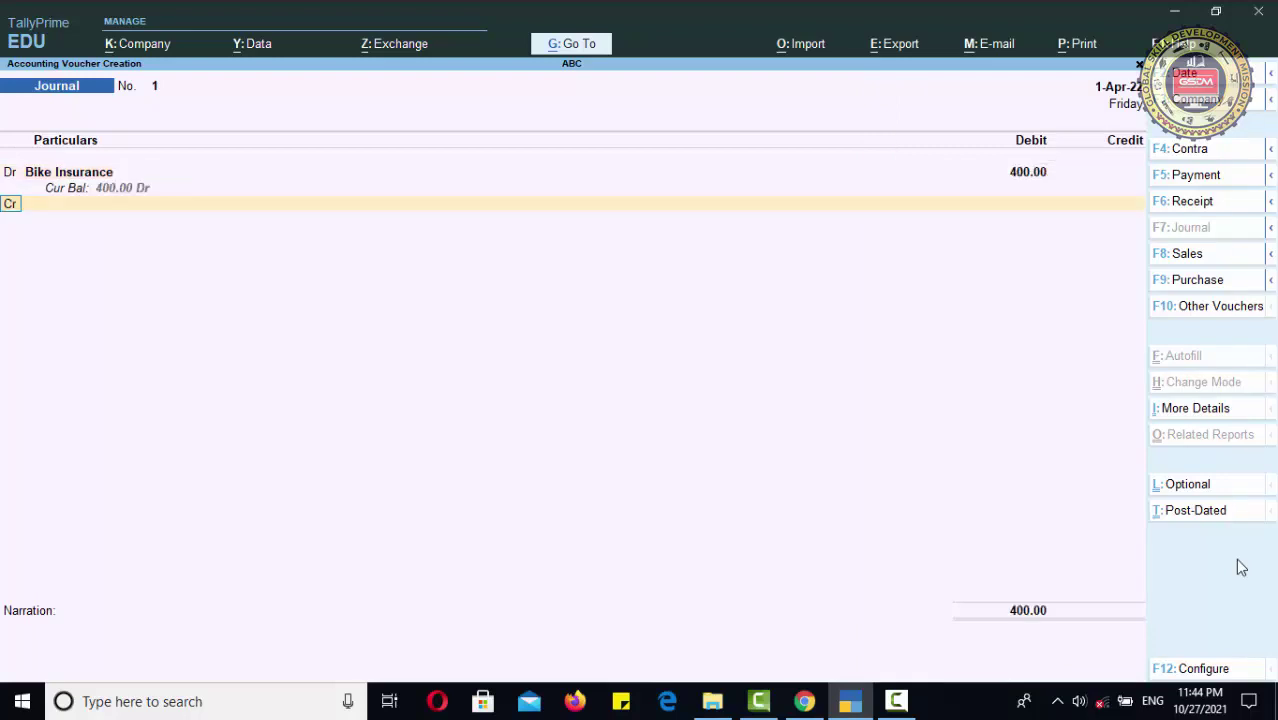
- Credit Prepaid Insurance Account with 400, save the journal voucher and return to the Gateway of Tally
{"action": "key", "text": "Return"}
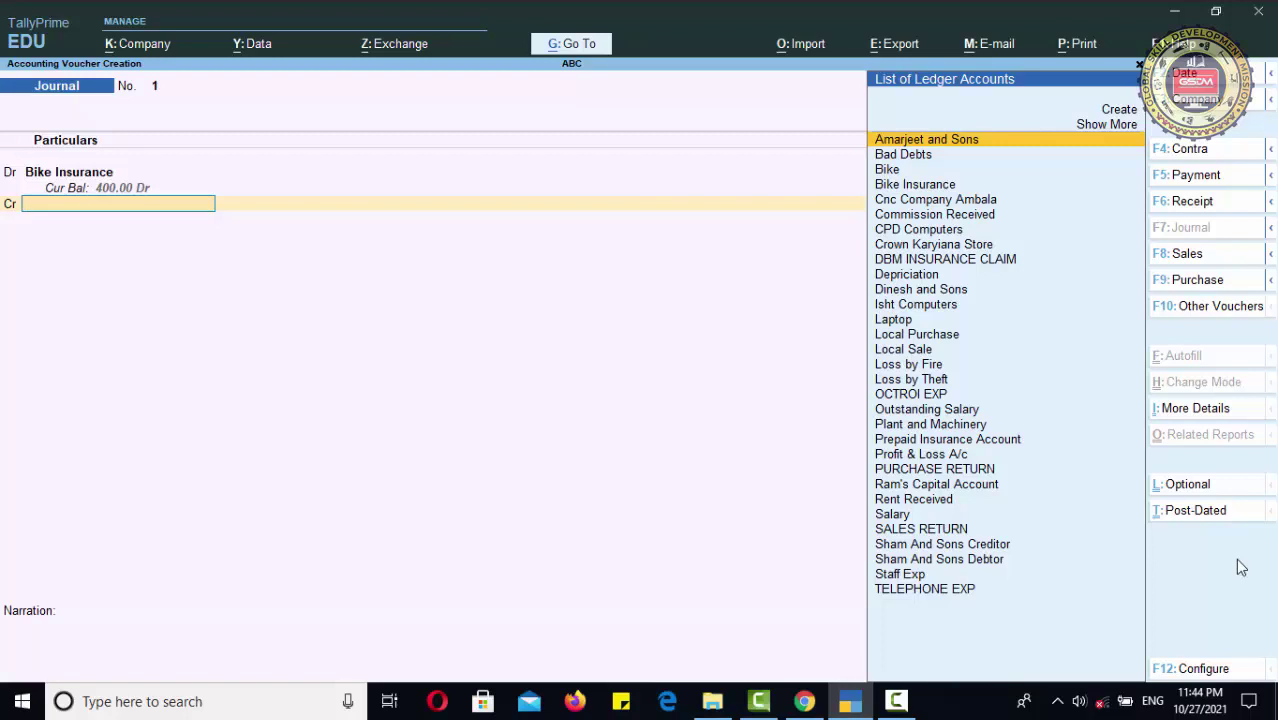
{"action": "type", "text": "pre"}
{"action": "key", "text": "Return"}
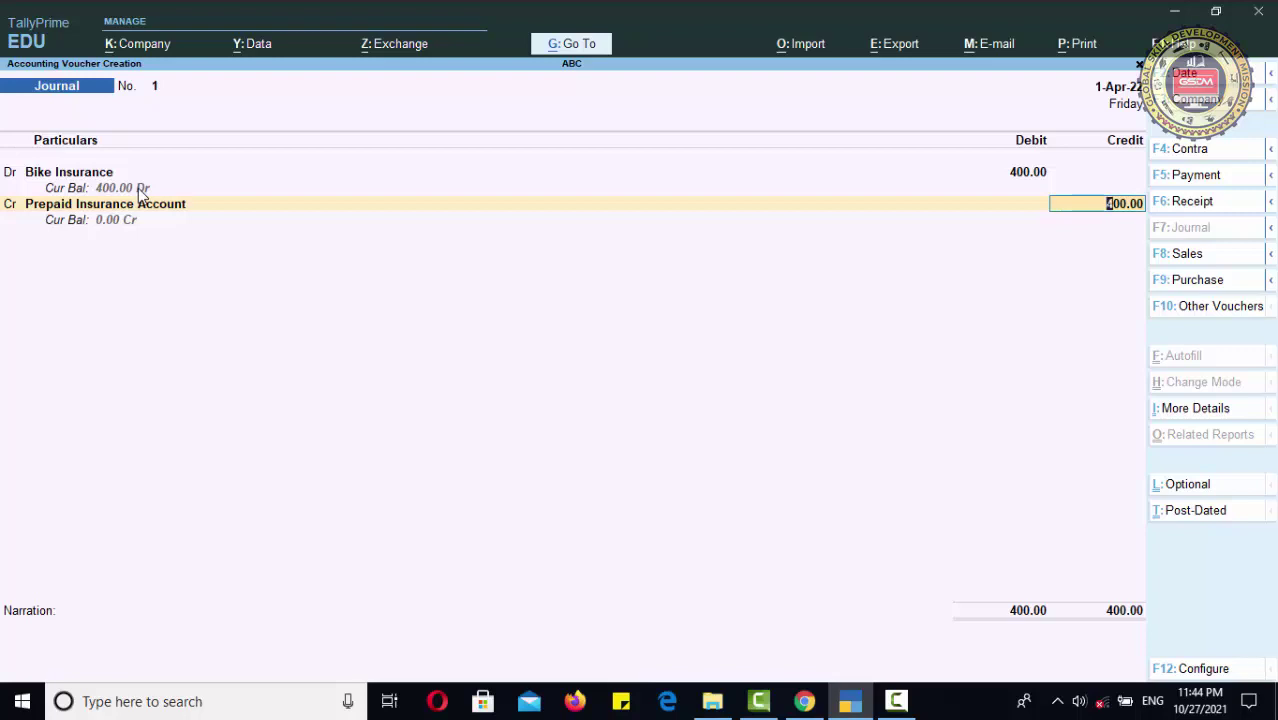
{"action": "key", "text": "Return"}
{"action": "key", "text": "Return"}
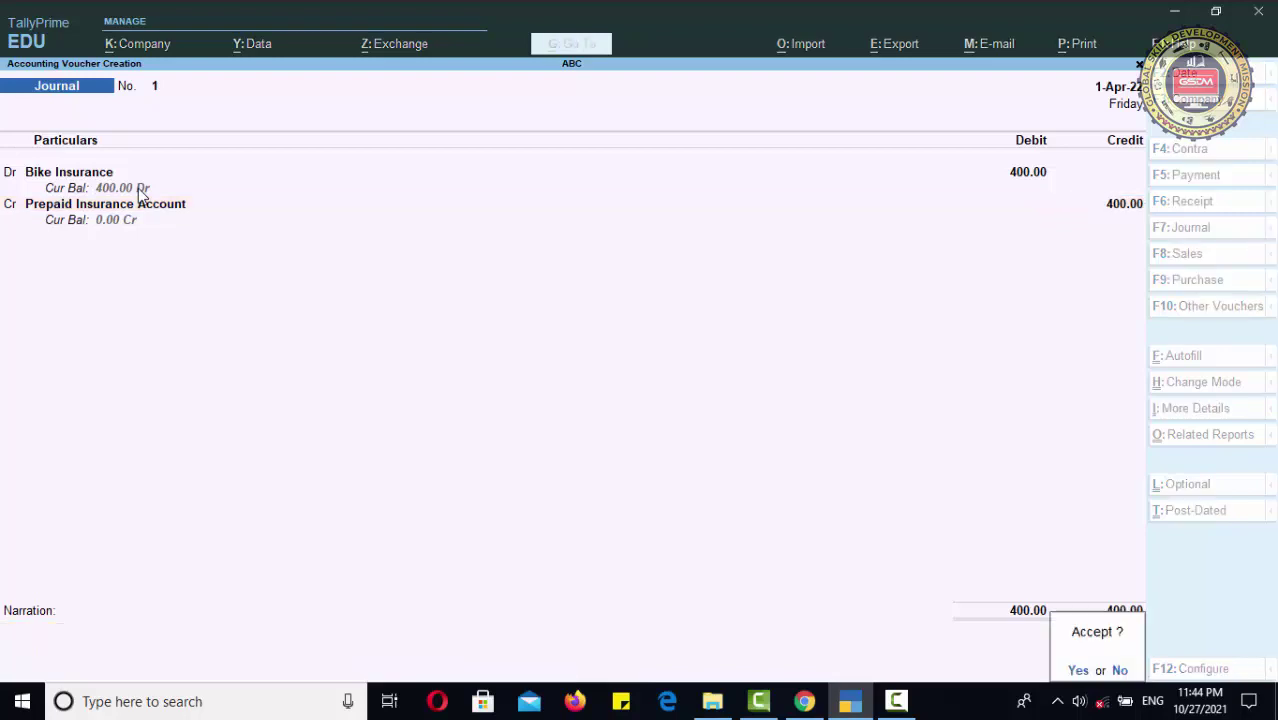
{"action": "key", "text": "Return"}
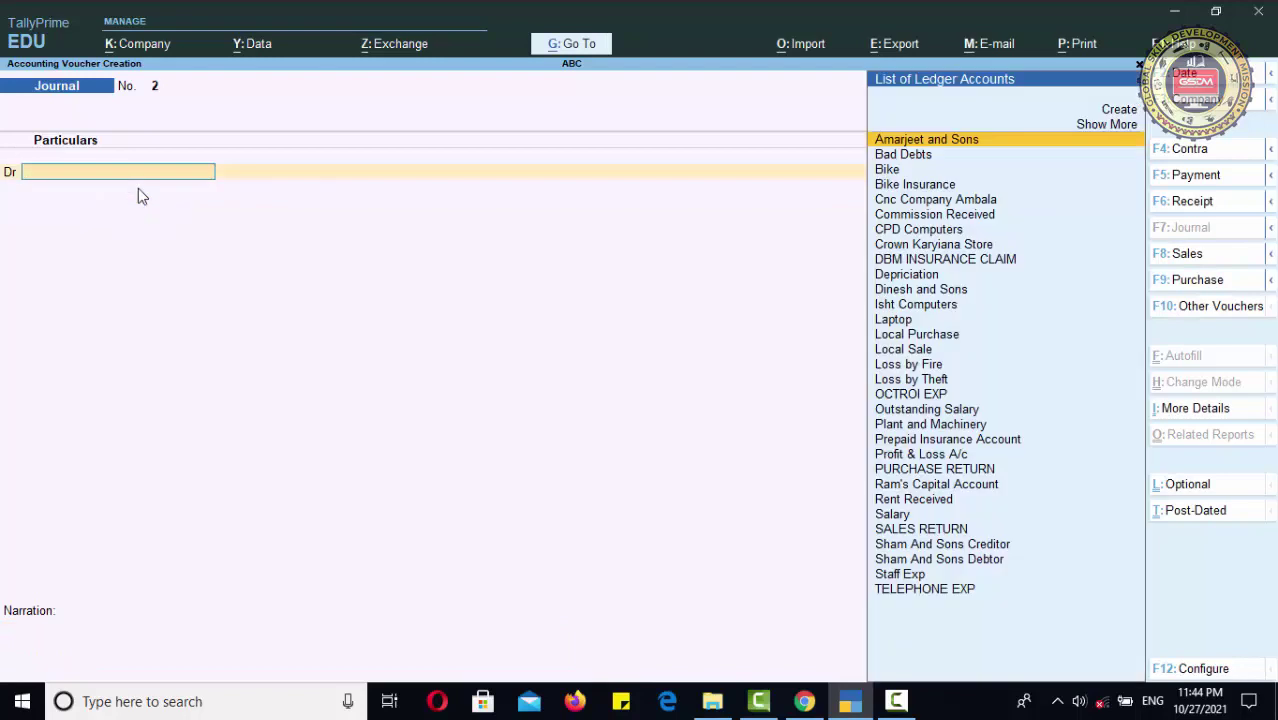
{"action": "key", "text": "Escape"}
{"action": "key", "text": "Return"}
- Examine Current Assets in the Balance Sheet for the Prepaid Insurance Account and return to the Gateway of Tally
{"action": "key", "text": "Down"}
{"action": "key", "text": "Down"}
{"action": "key", "text": "Down"}
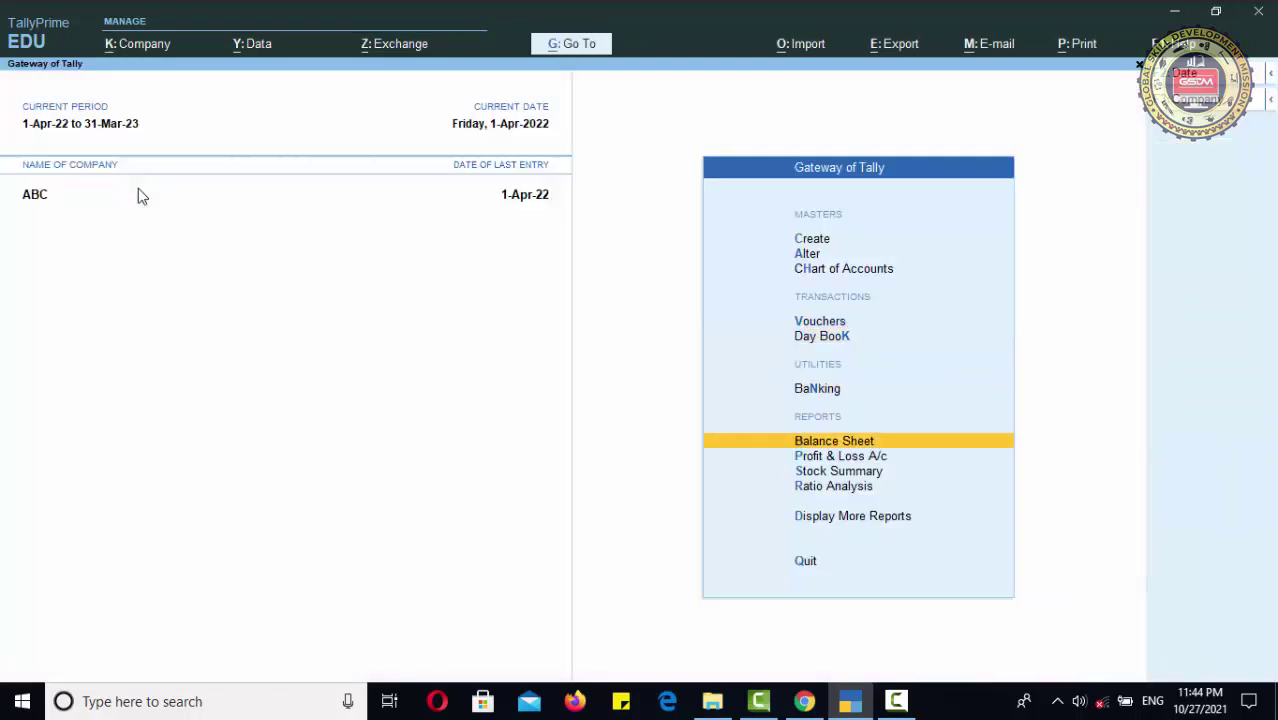
{"action": "key", "text": "Return"}
{"action": "key", "text": "Right"}
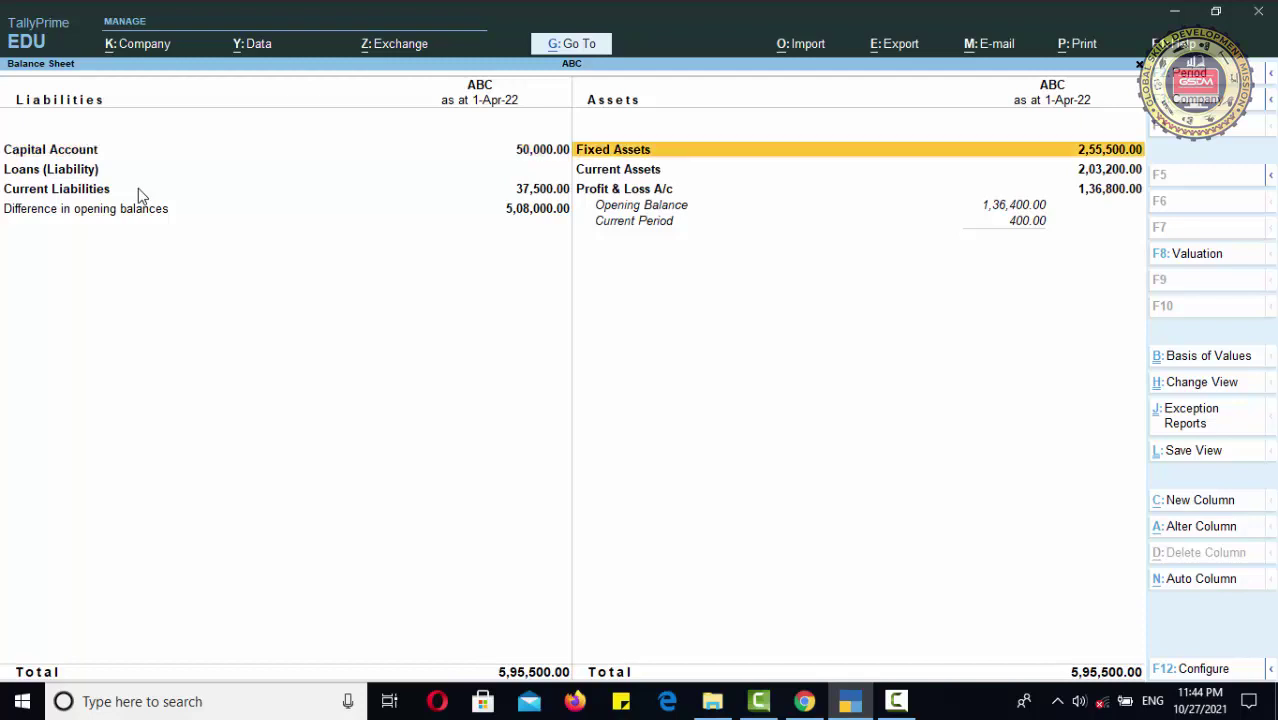
{"action": "key", "text": "Down"}
{"action": "key", "text": "Return"}
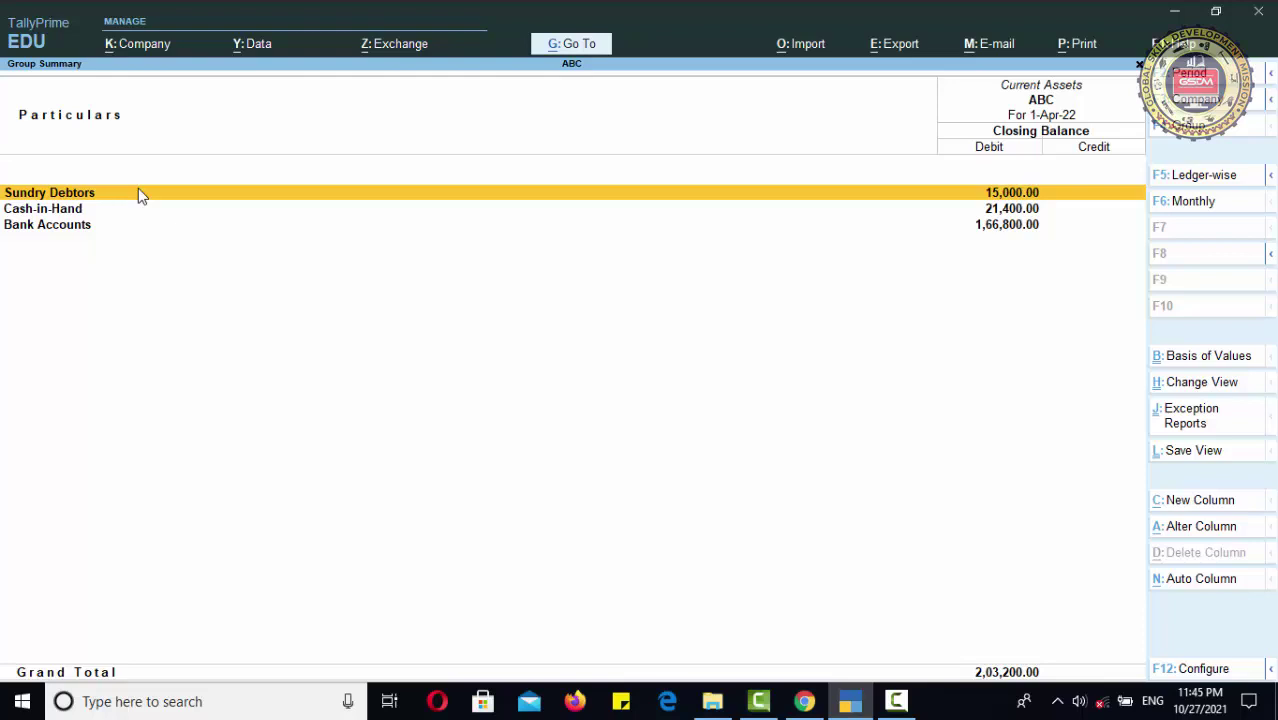
{"action": "key", "text": "Escape"}
{"action": "key", "text": "Escape"}
- Examine Bike Insurance within Indirect Expenses of the new period's Profit & Loss A/c and return to the Gateway of Tally
{"action": "key", "text": "Down"}
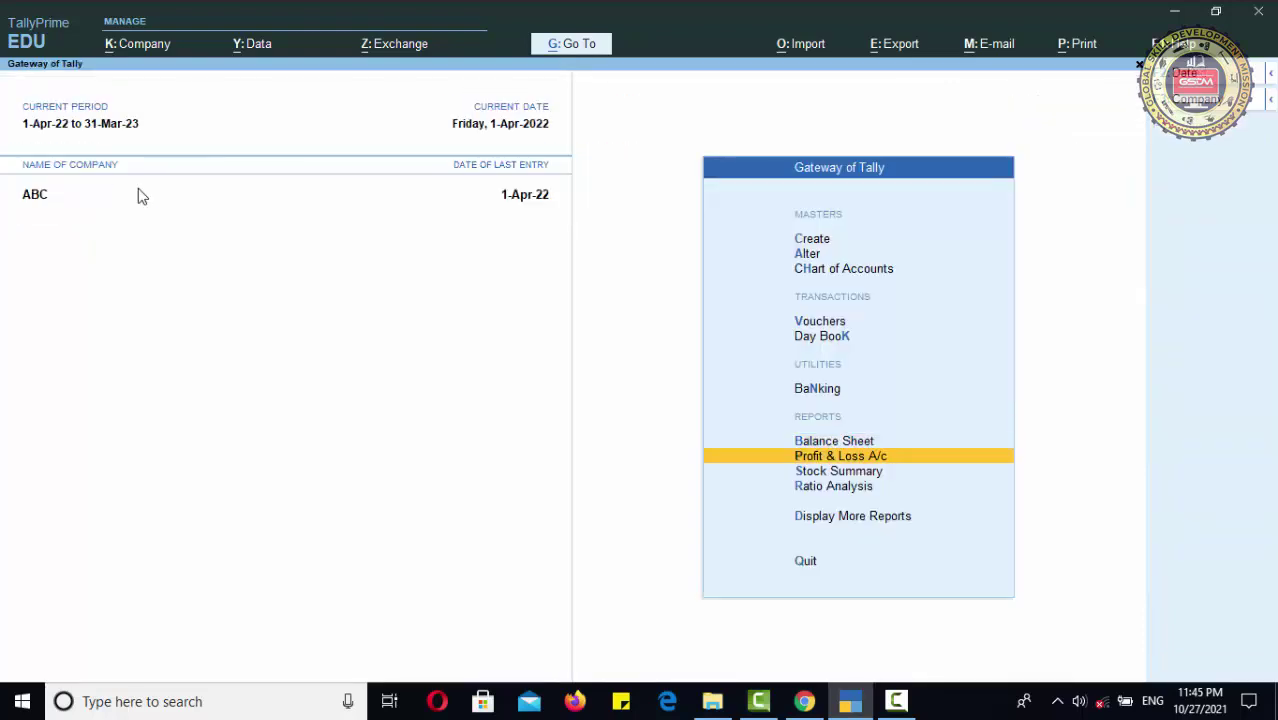
{"action": "key", "text": "Return"}
{"action": "key", "text": "Down"}
{"action": "key", "text": "Down"}
{"action": "key", "text": "Down"}
{"action": "key", "text": "Return"}
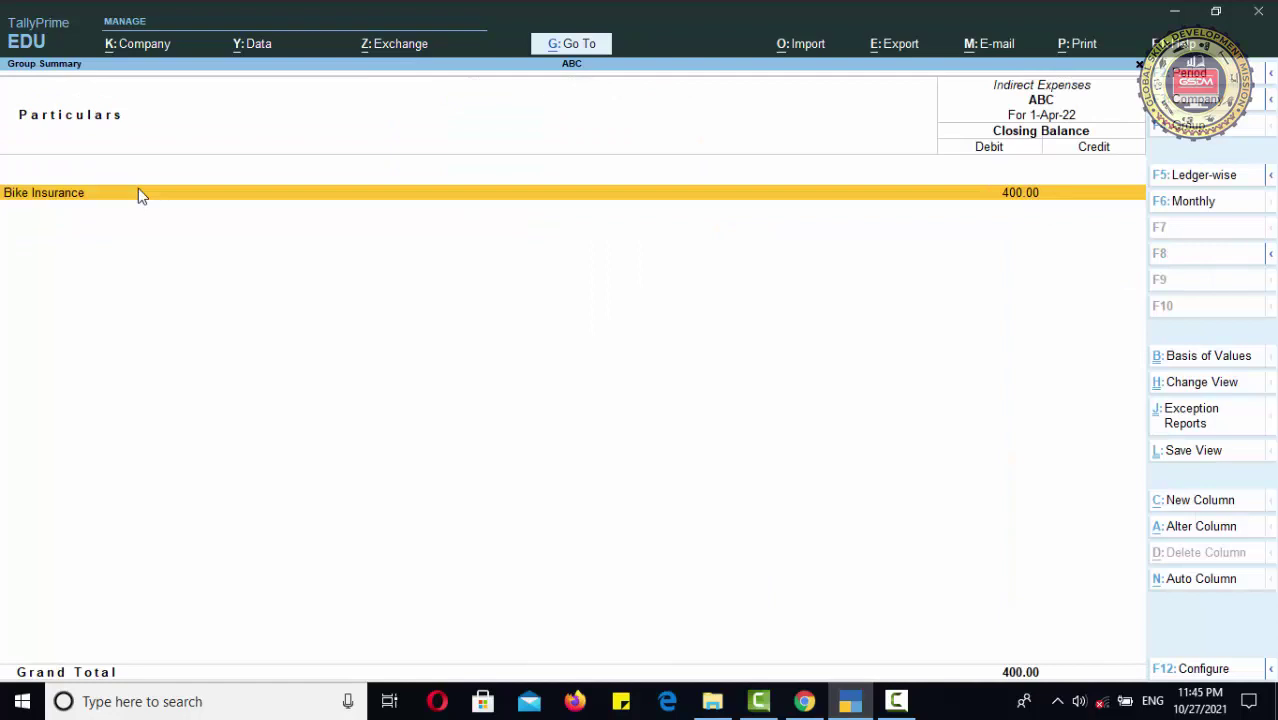
{"action": "key", "text": "Escape"}
{"action": "key", "text": "Escape"}
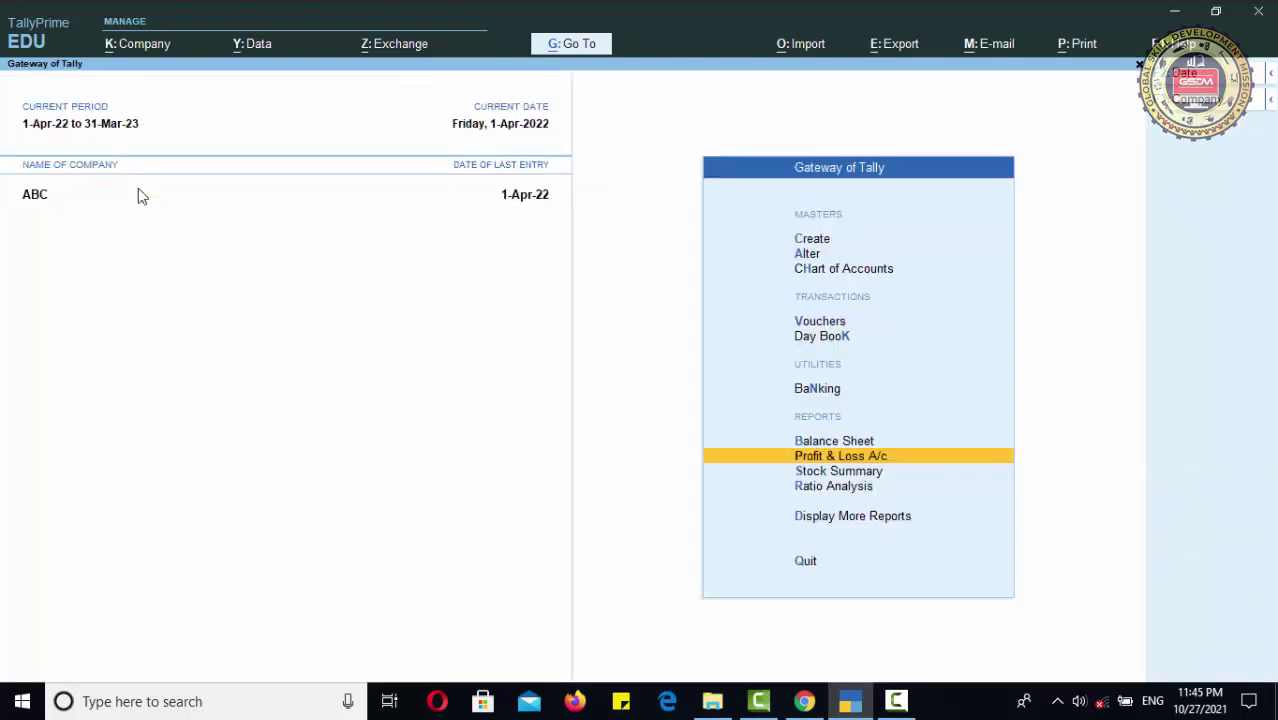